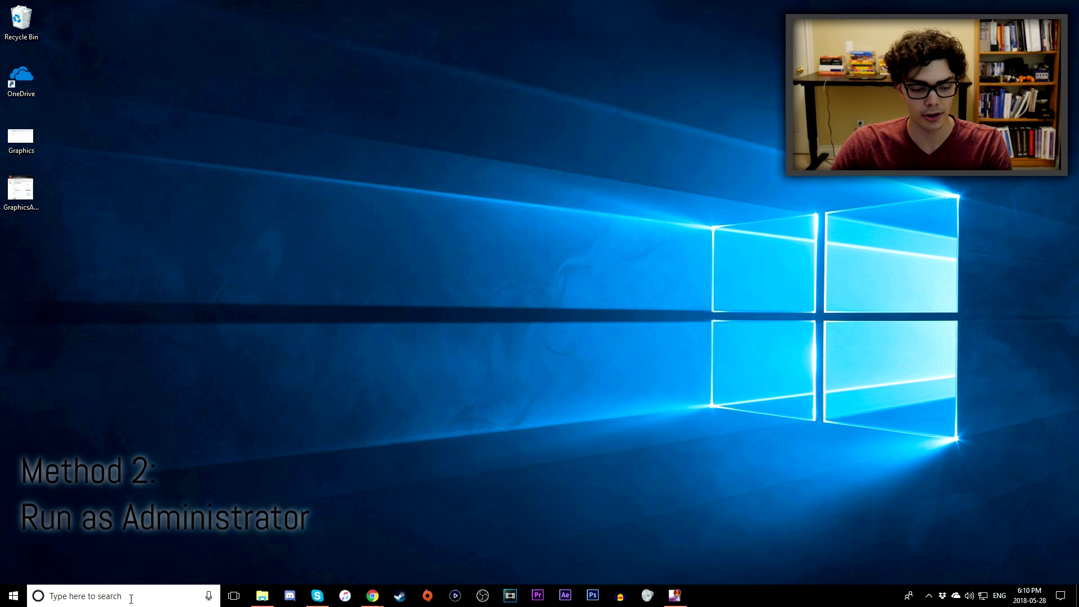
Search for 'obs' and run OBS Studio (64bit) as administrator.
click(134, 603)
text(obs)
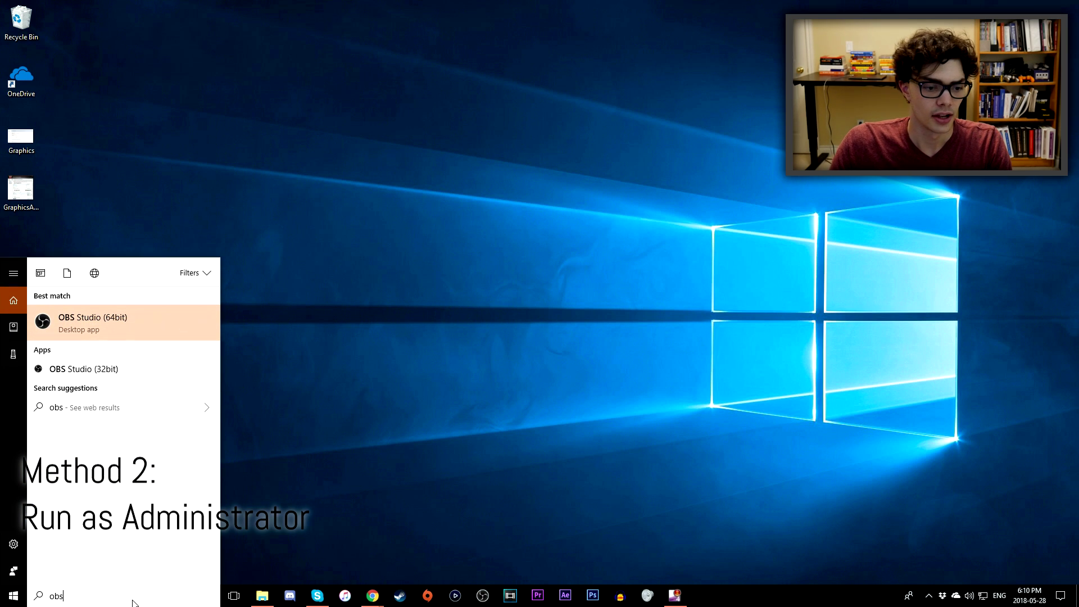
right_click(134, 342)
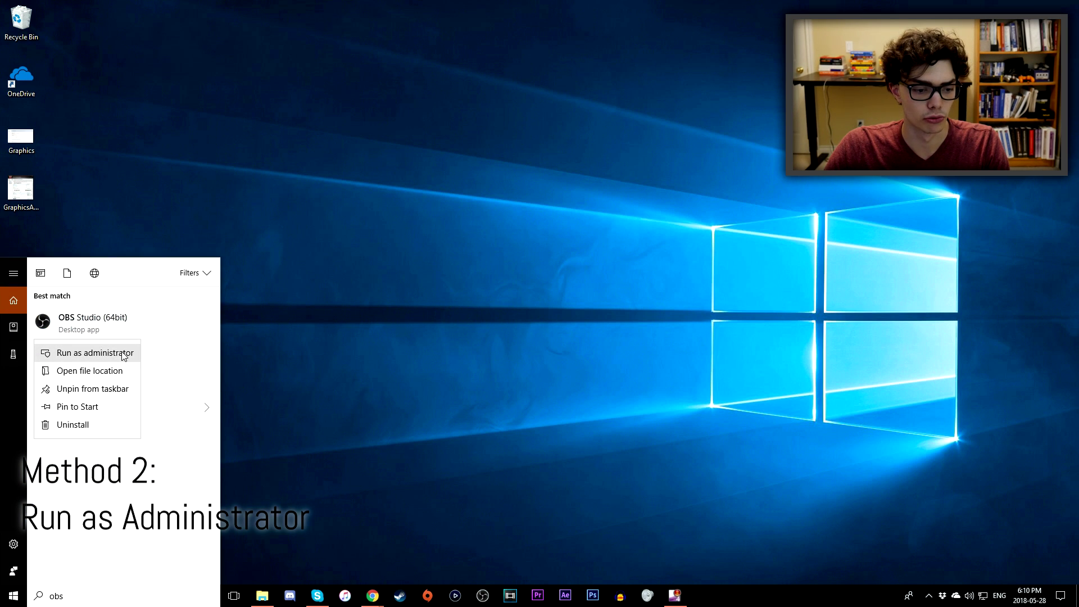
click(96, 353)
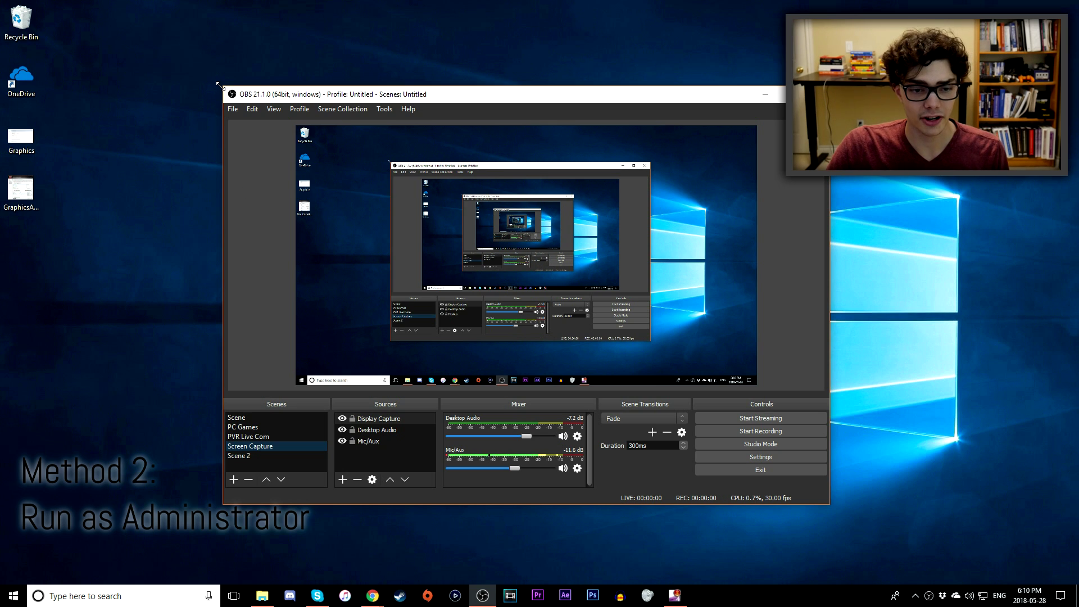
mouse_move(500, 94)
mouse_down()
mouse_move(475, 99)
mouse_move(502, 79)
mouse_move(509, 99)
mouse_up()
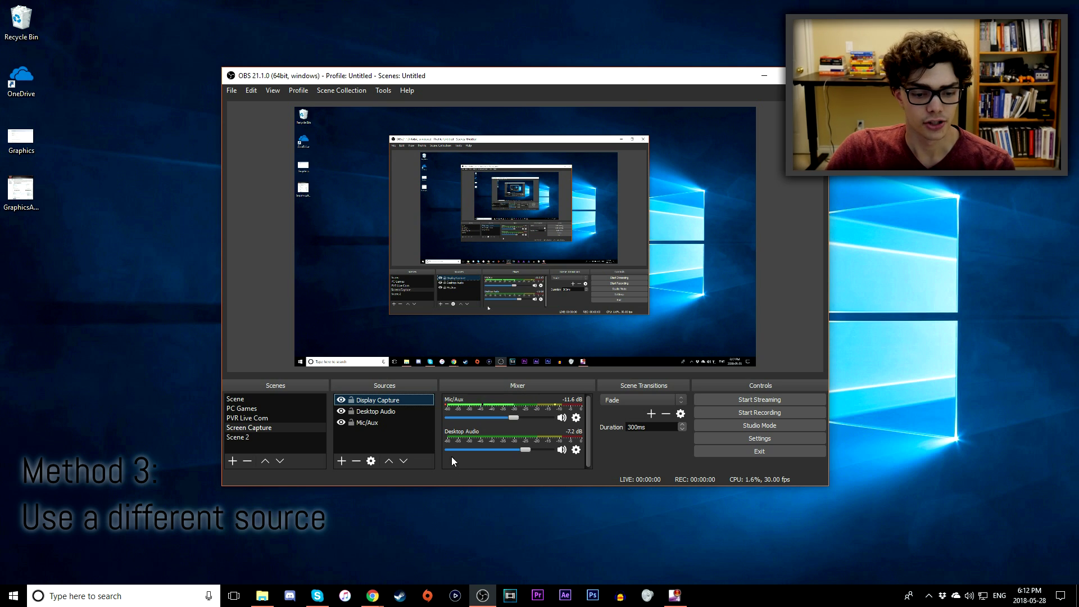
Delete the Display Capture source and start adding a new Game Capture source.
click(357, 461)
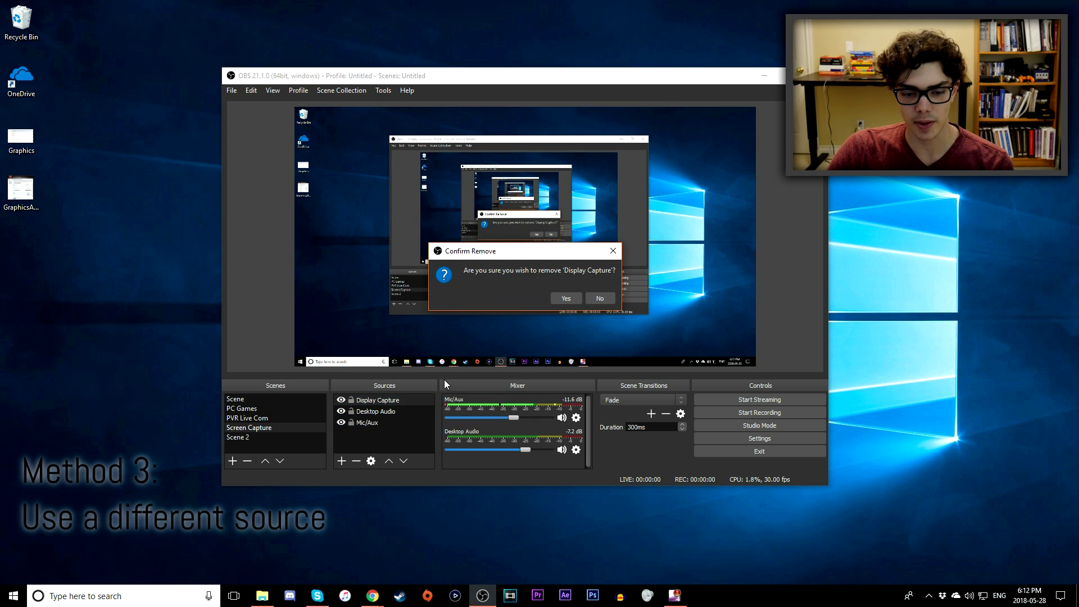
click(562, 298)
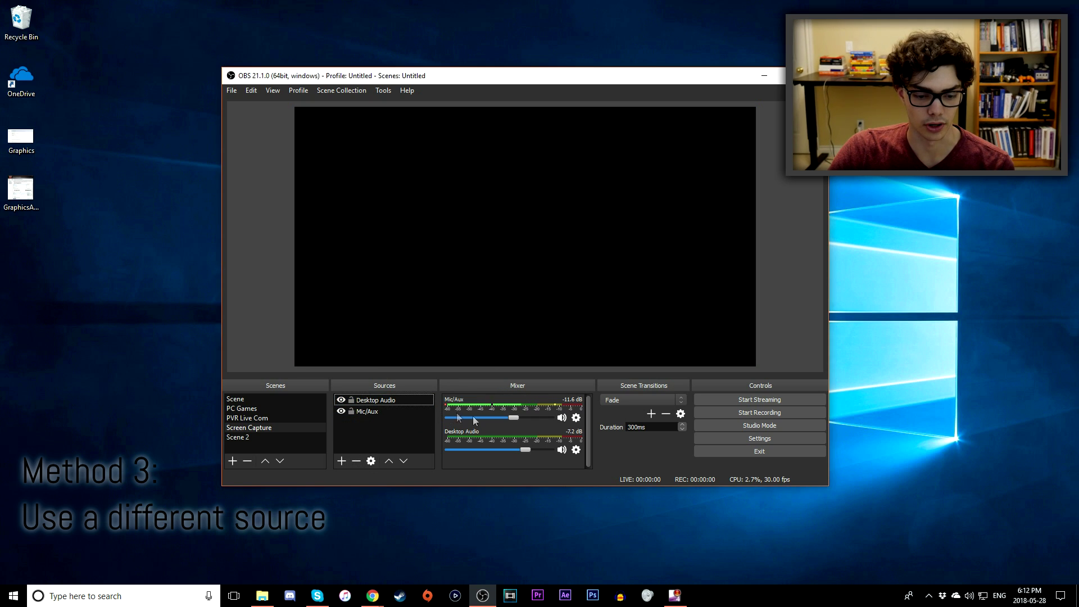
click(341, 461)
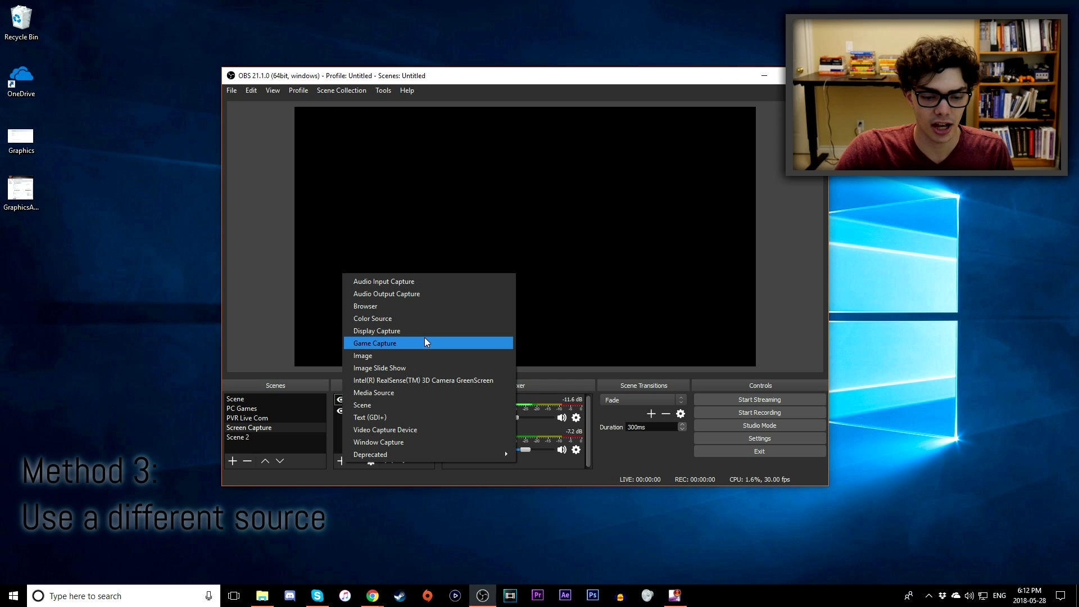
click(425, 341)
Name the new source 'Game Capture TEST' and create it.
click(496, 219)
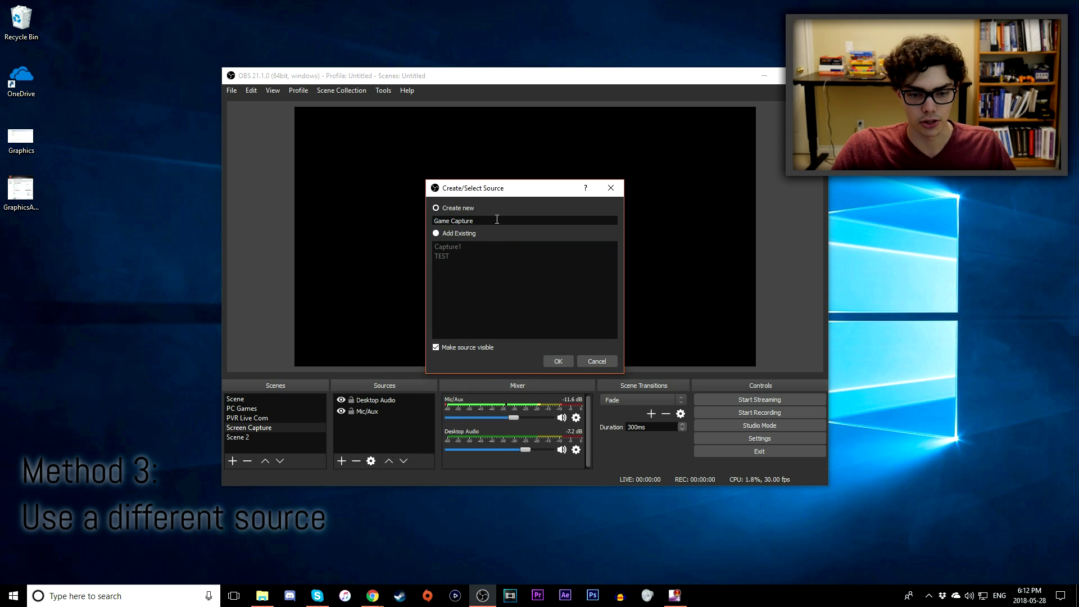
text(TEST)
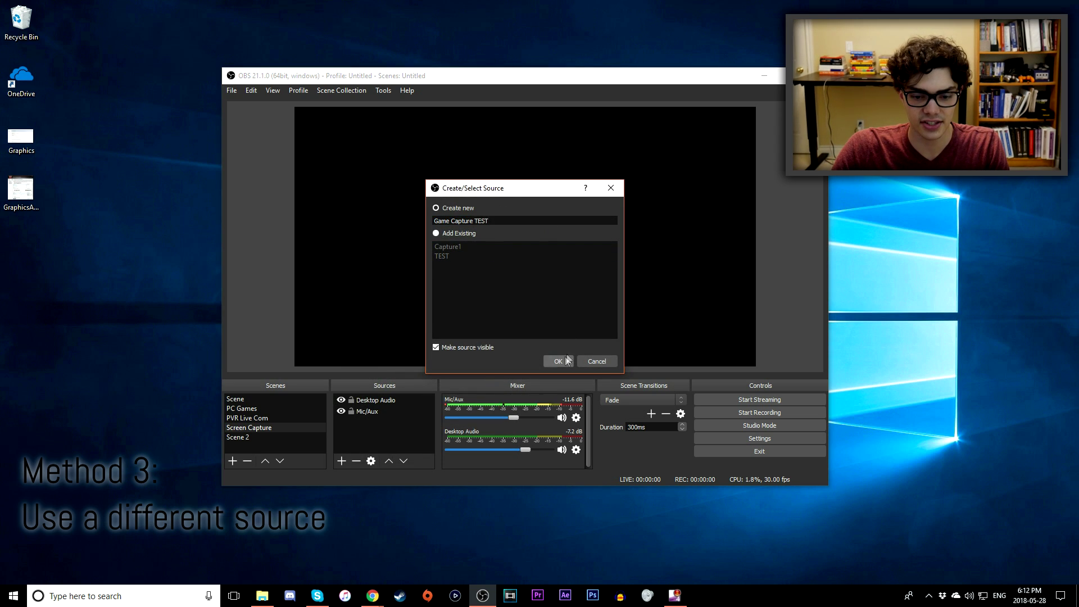
click(567, 360)
Set its mode to Capture specific window, accept the properties, then start removing it.
click(472, 340)
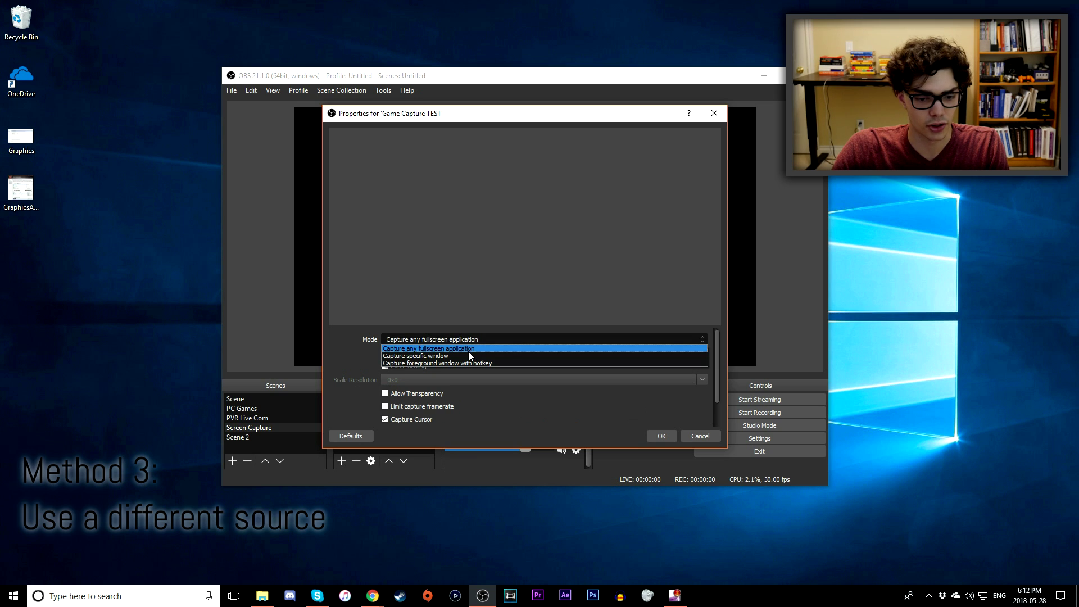
click(470, 356)
click(459, 329)
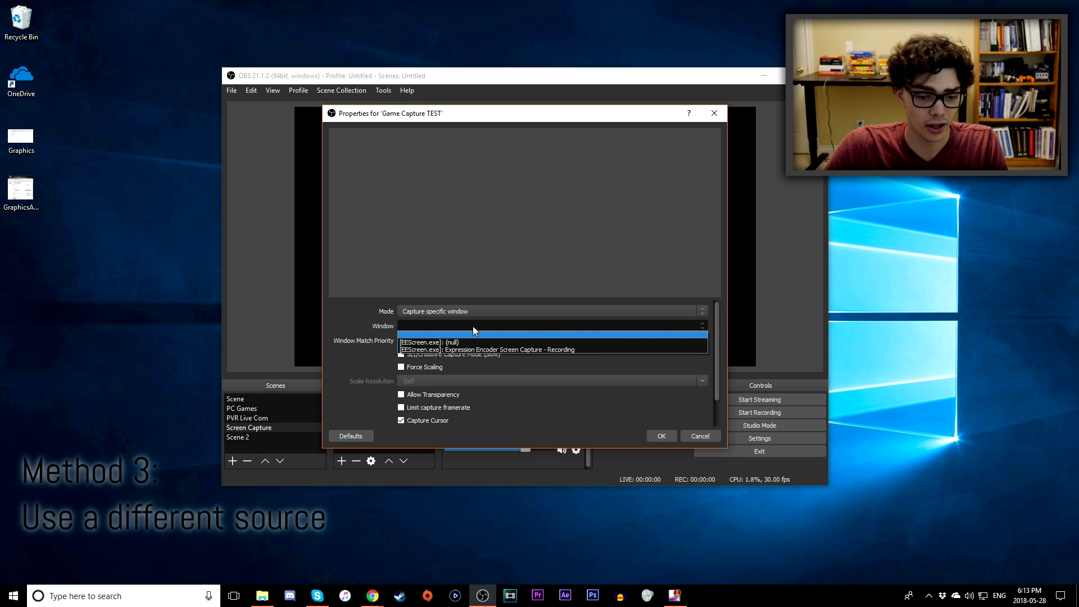
click(473, 328)
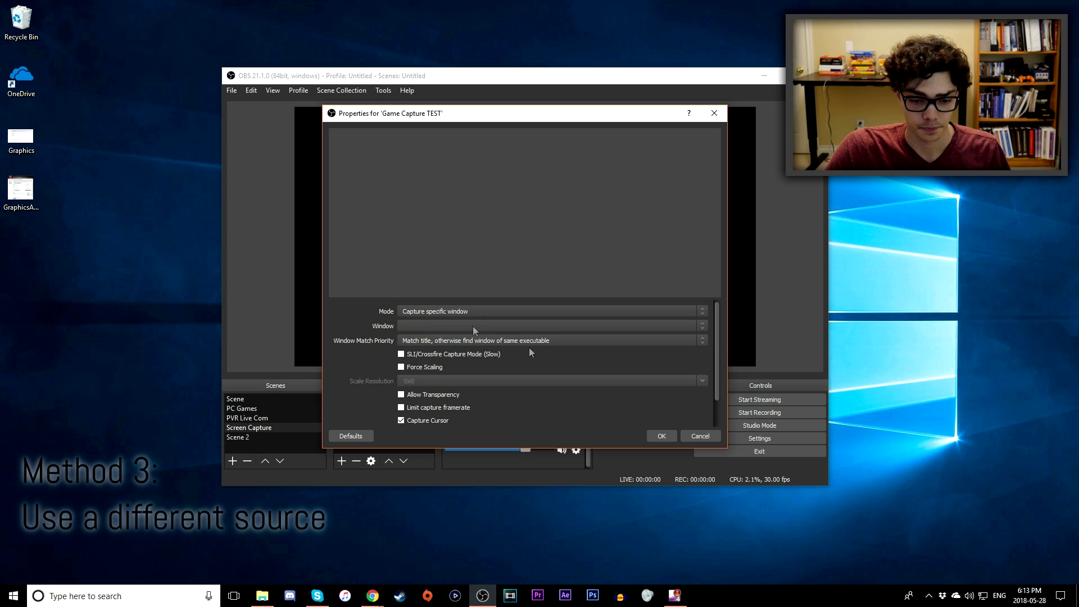
click(701, 437)
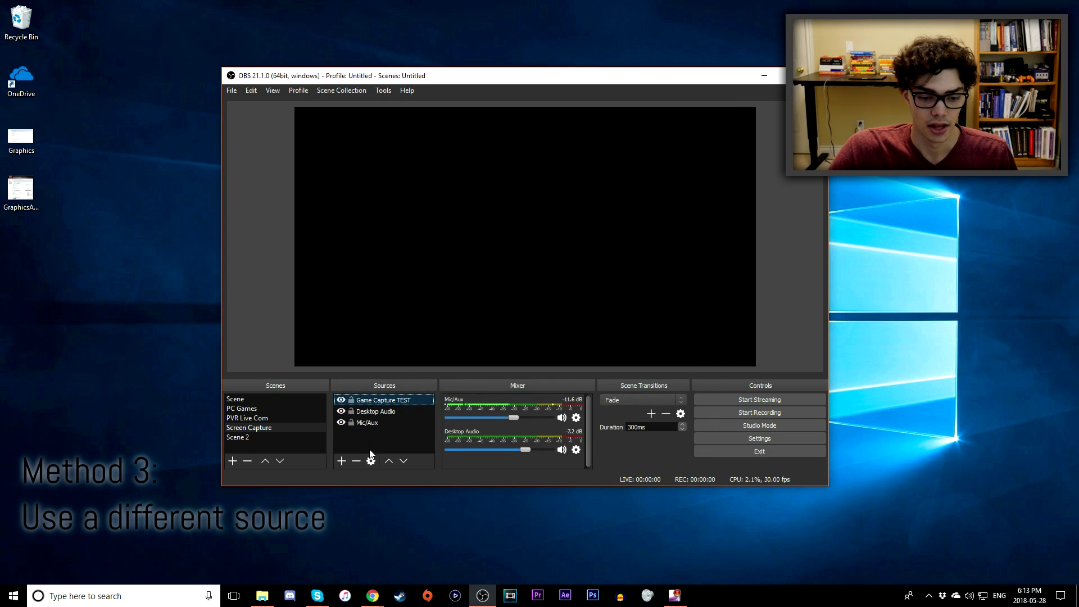
click(357, 461)
Confirm removing Game Capture TEST and add a new Display Capture source with default properties.
click(568, 295)
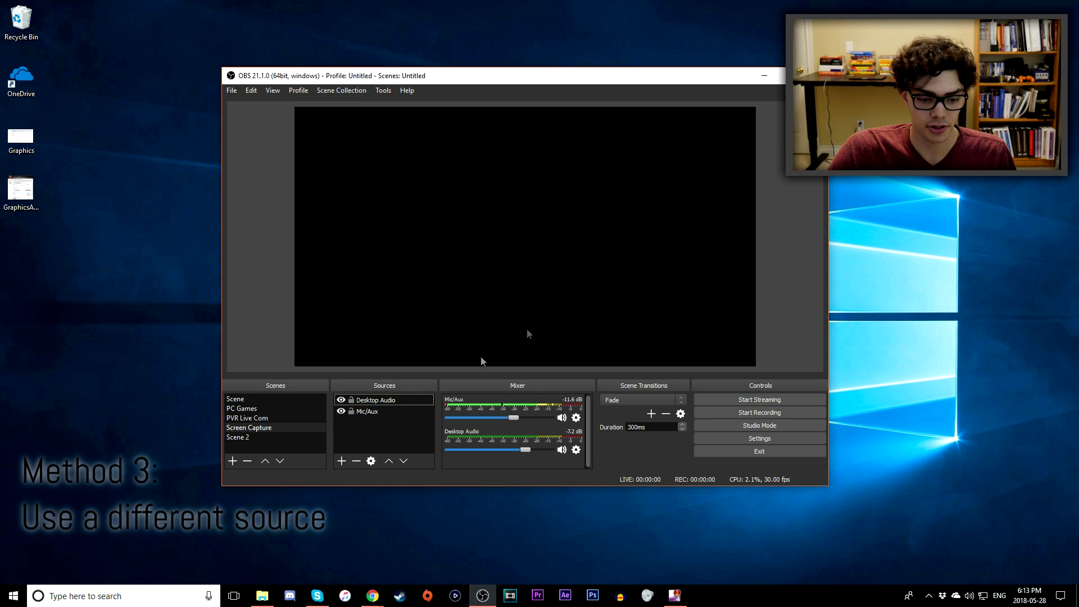
click(342, 461)
click(401, 328)
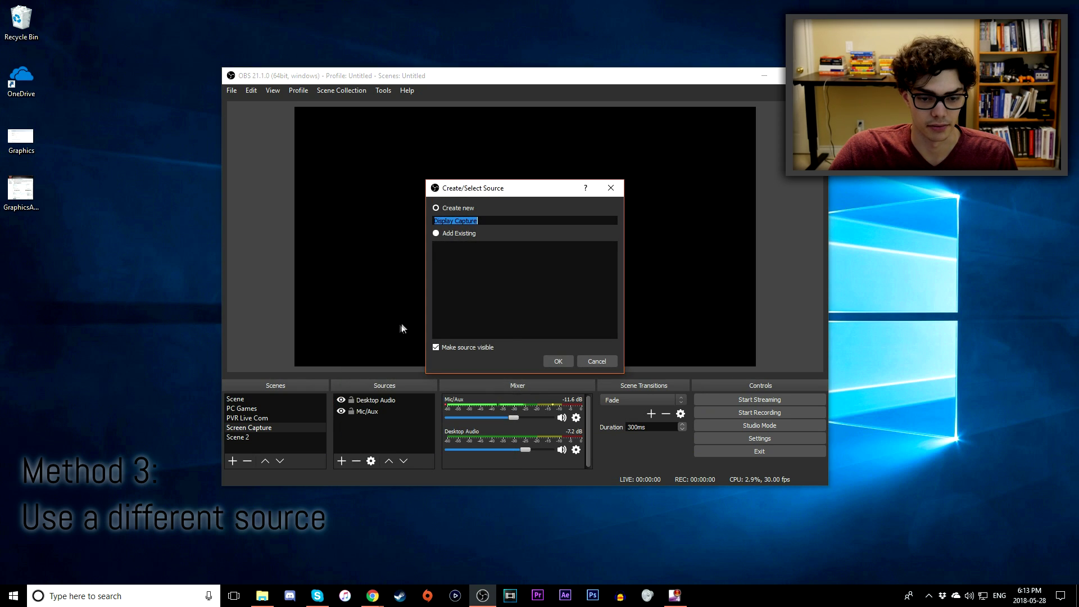
click(551, 361)
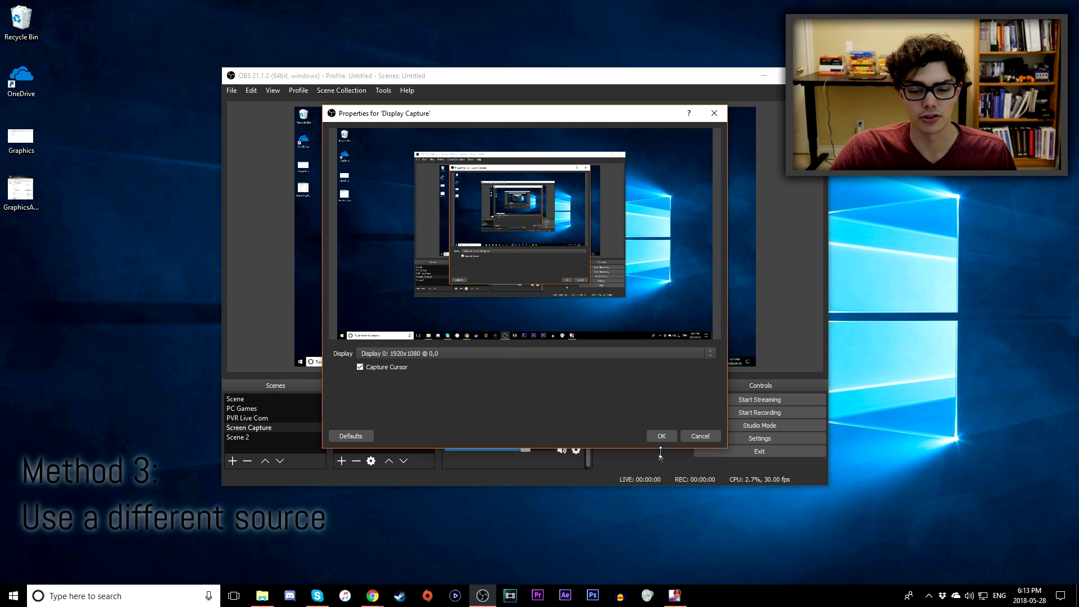
click(662, 440)
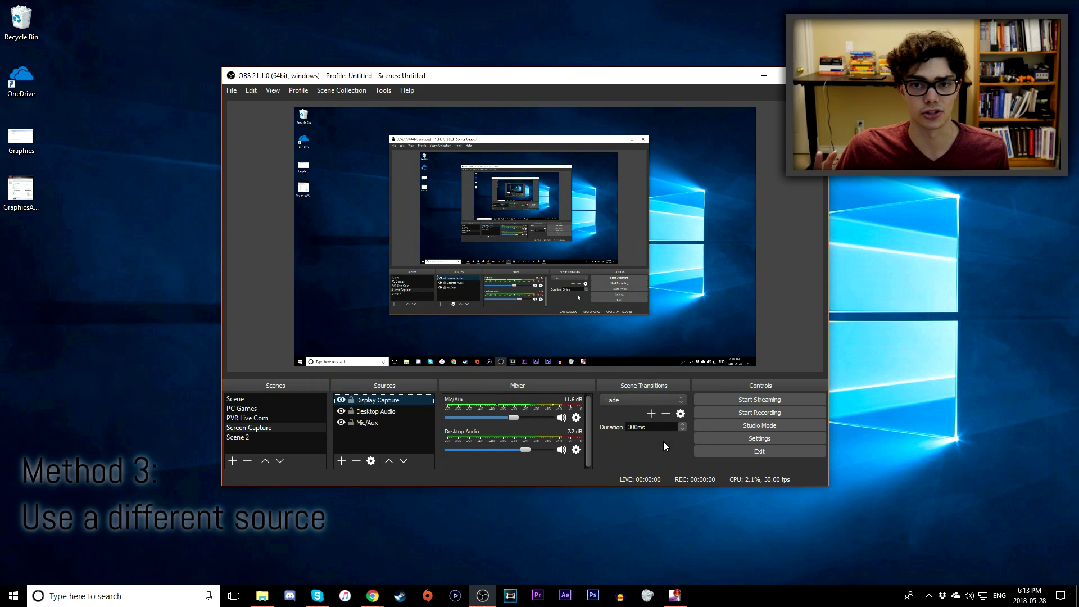
Start adding a Window Capture source, then cancel it.
click(341, 461)
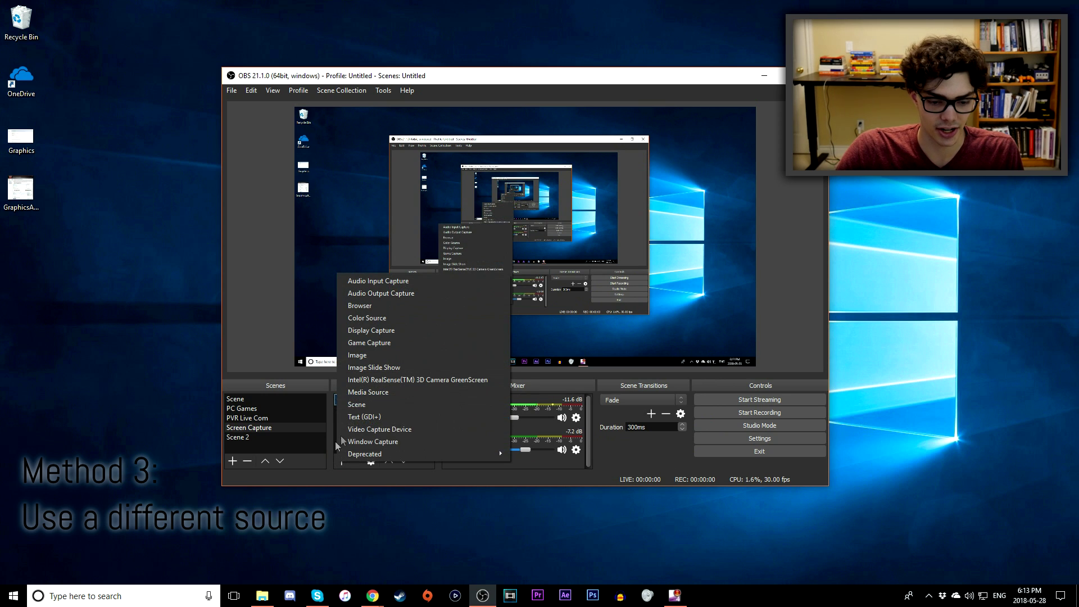
click(385, 442)
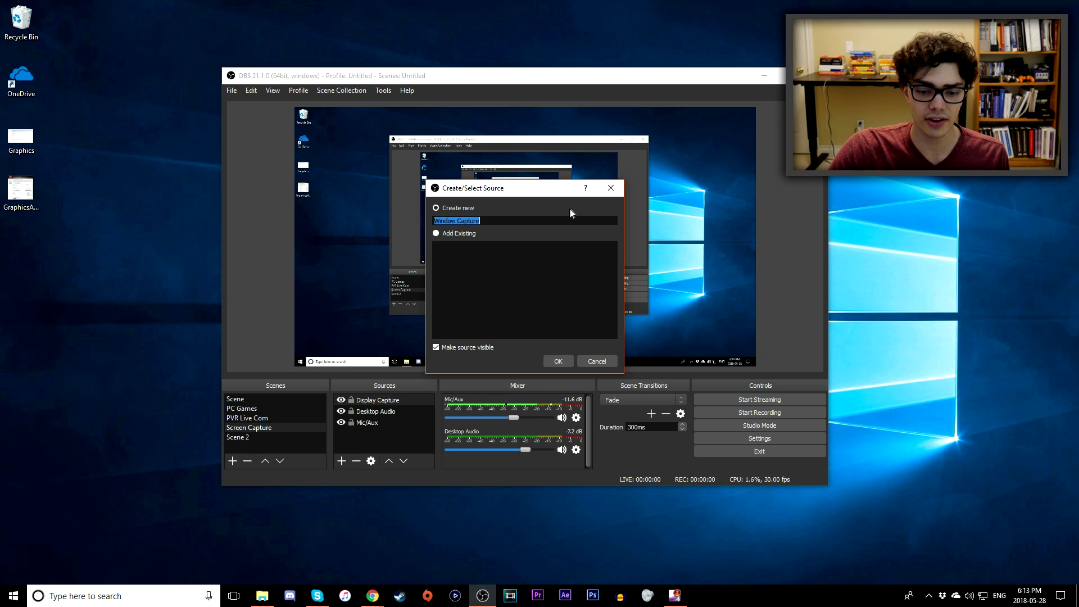
click(599, 361)
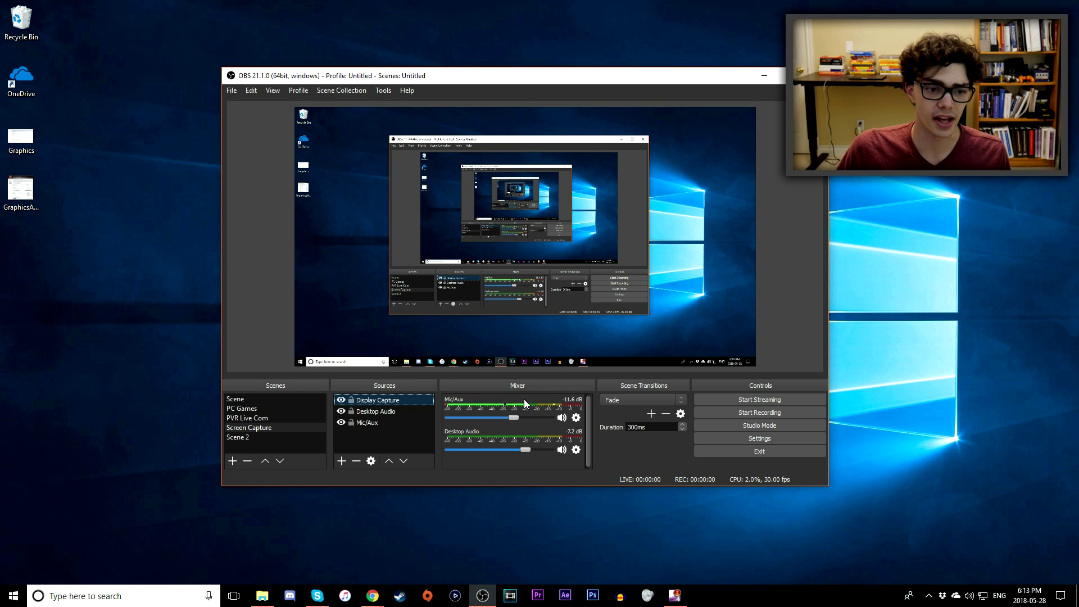
Run Help > Check For Updates, then shift the OBS window down and left.
click(408, 91)
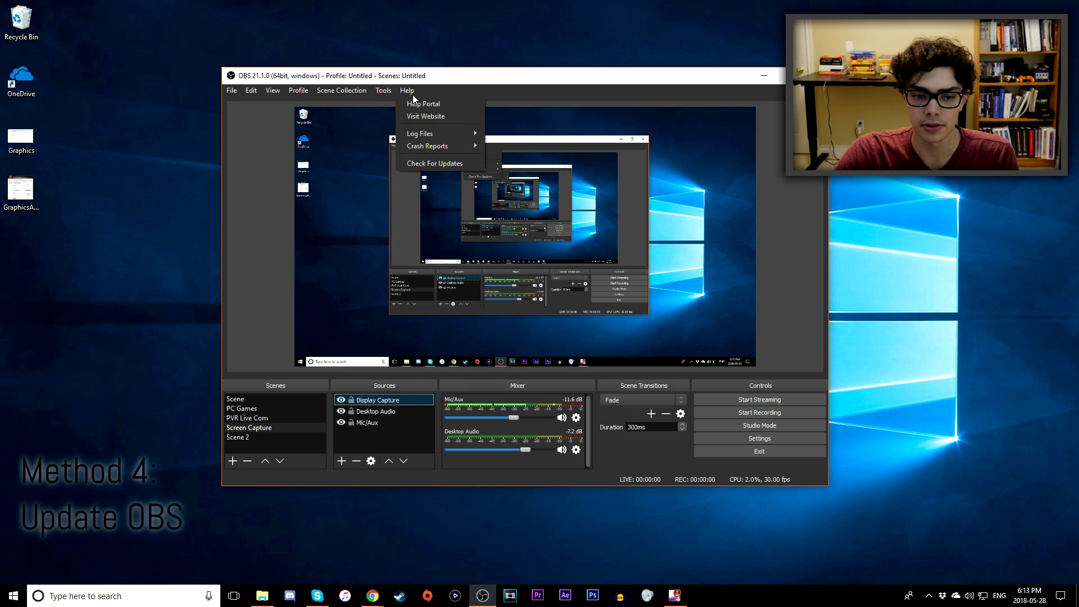
click(453, 162)
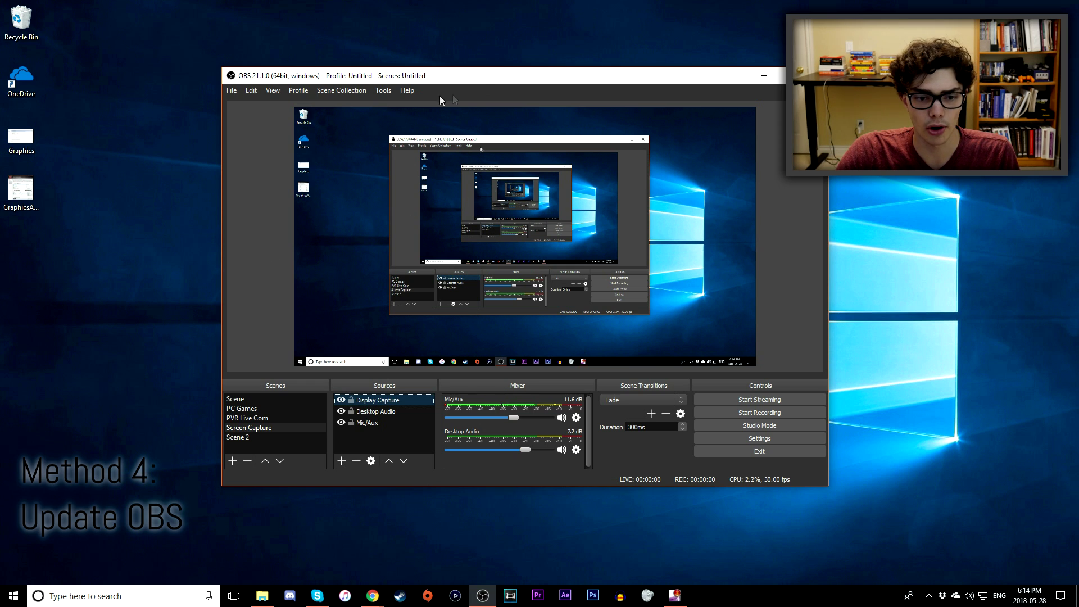
drag(480, 81, 455, 92)
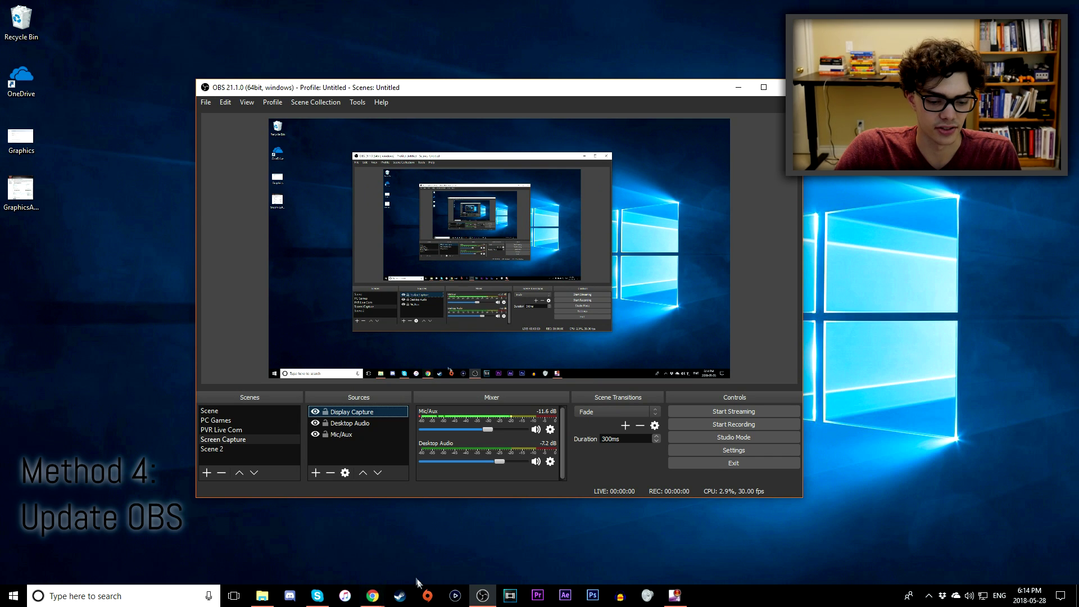
Bring up the OBS download page, highlight the latest version 21.1.2, and minimize Chrome.
mouse_move(373, 596)
click(429, 540)
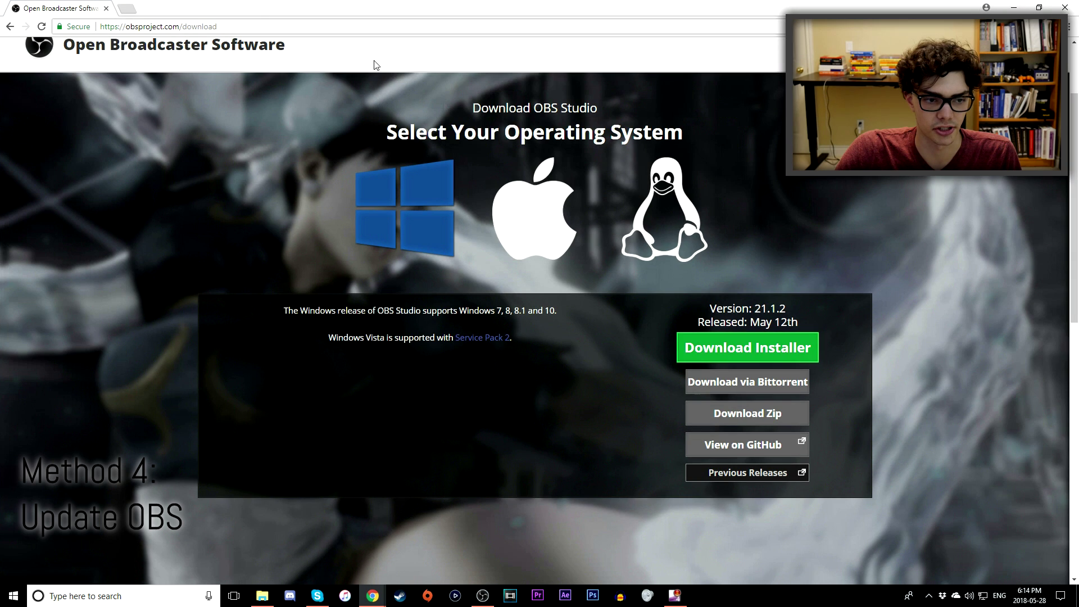
scroll(506, 169, up, 2)
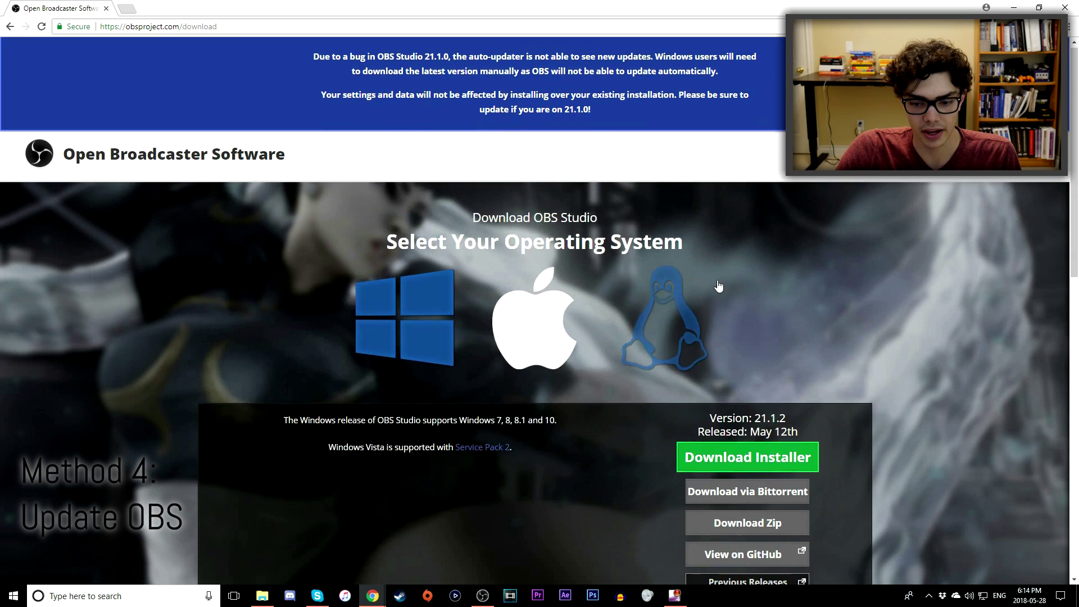
scroll(770, 255, down, 3)
drag(785, 253, 753, 254)
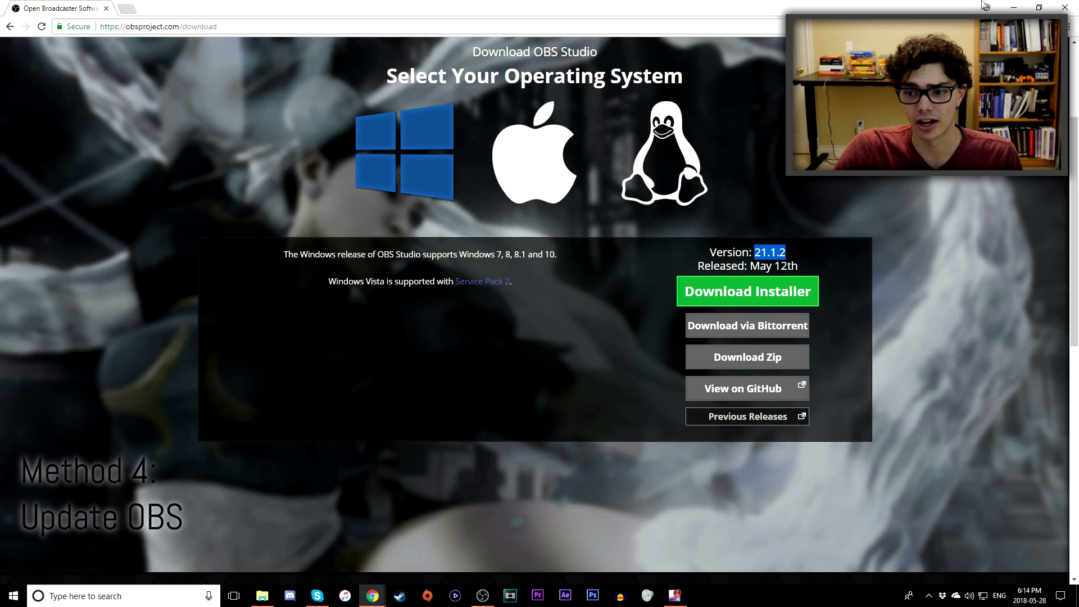
click(1014, 7)
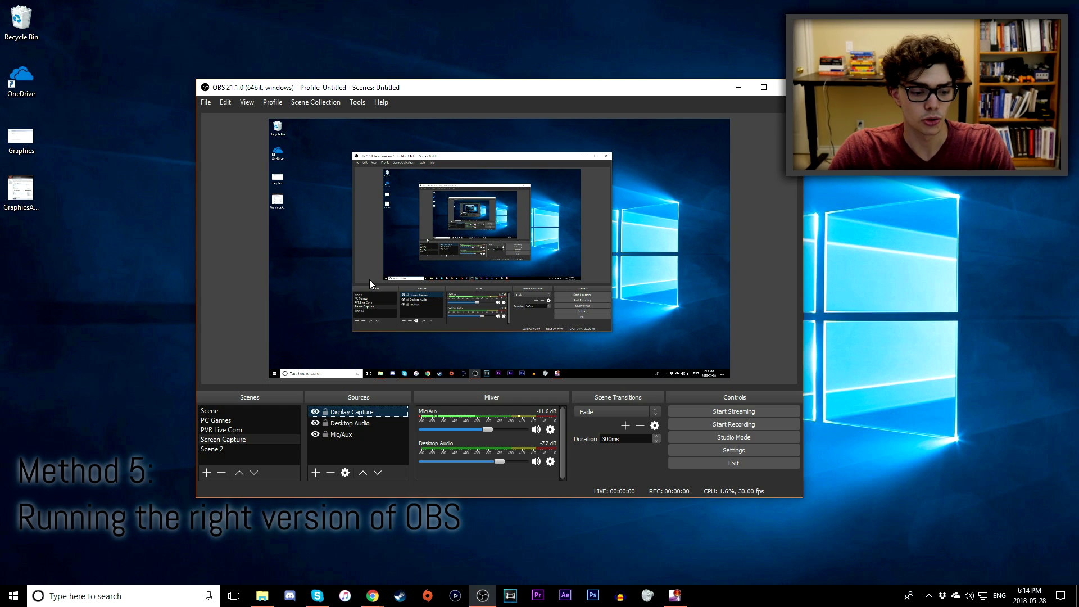
Open Control Panel's System page confirming a 64-bit operating system and move it lower right.
click(149, 602)
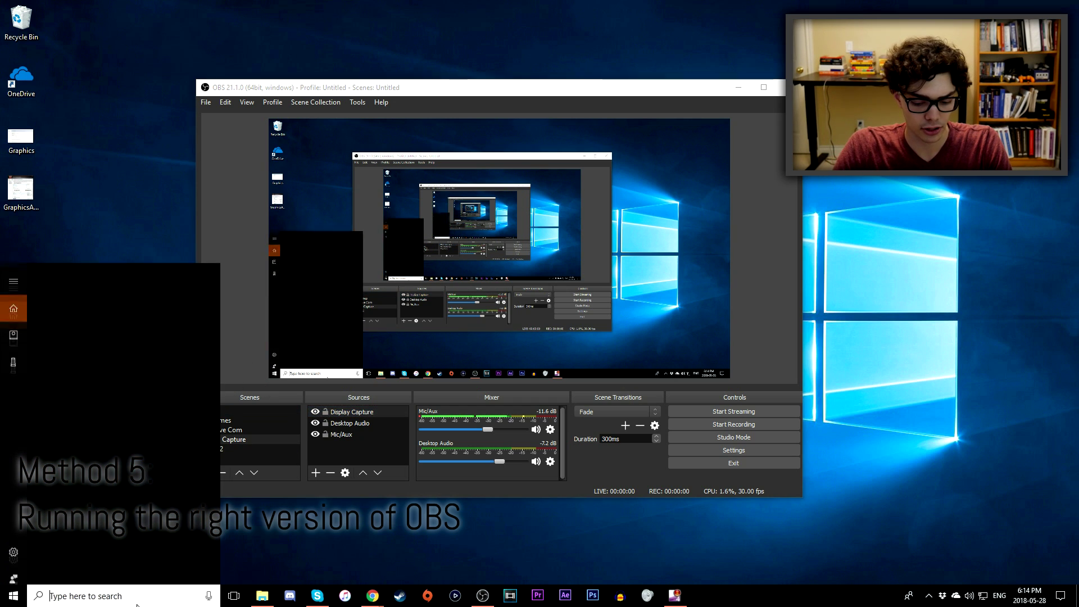
text(control)
key(Return)
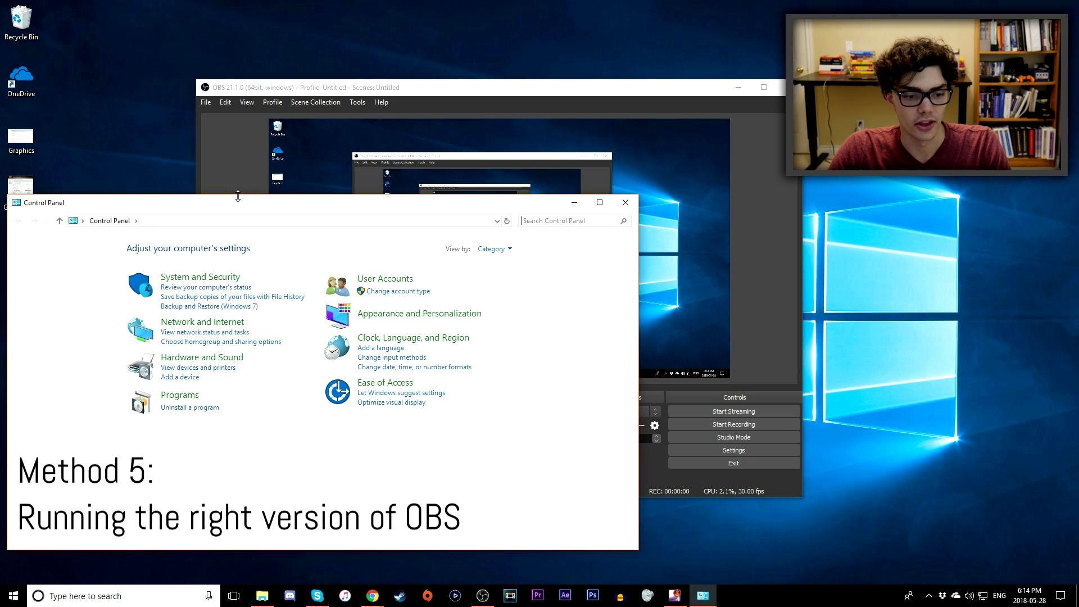
click(194, 277)
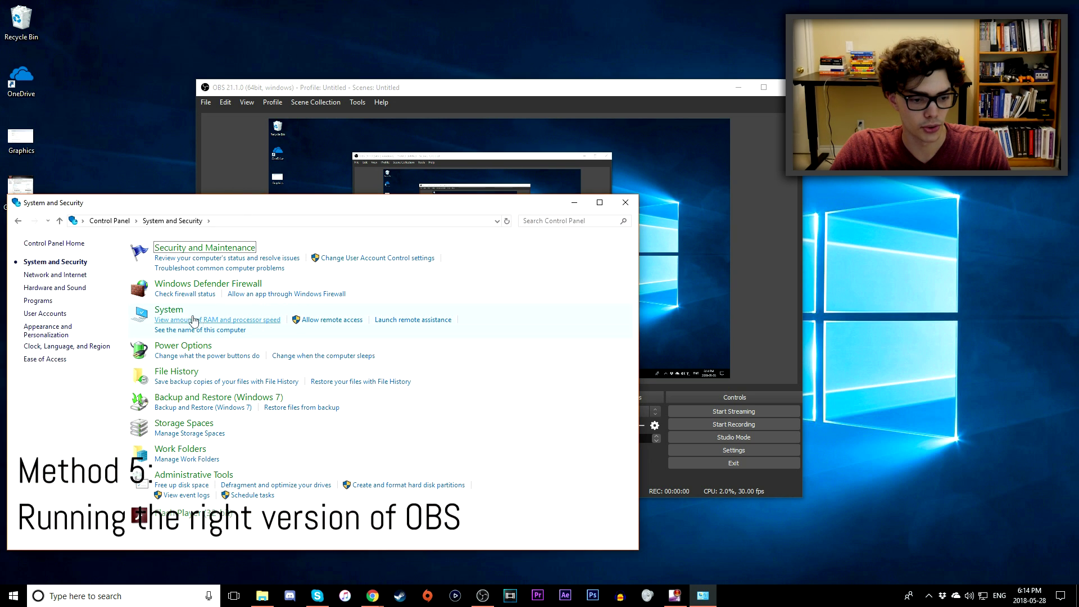
click(168, 309)
drag(354, 208, 716, 218)
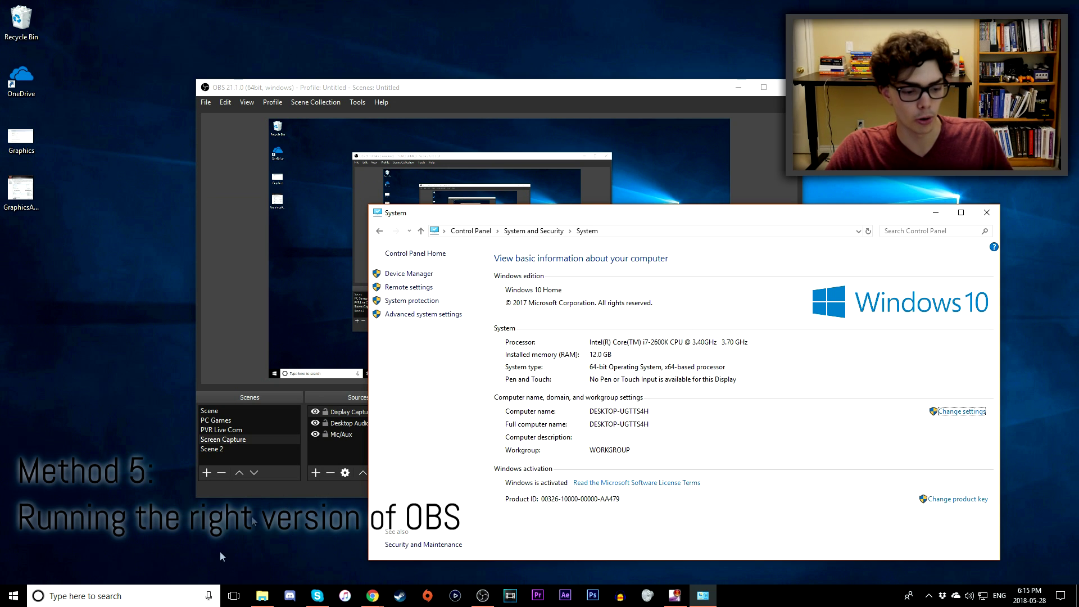
click(108, 600)
Open the file location of OBS Studio (64bit) and go up to the bin folder.
text(obs)
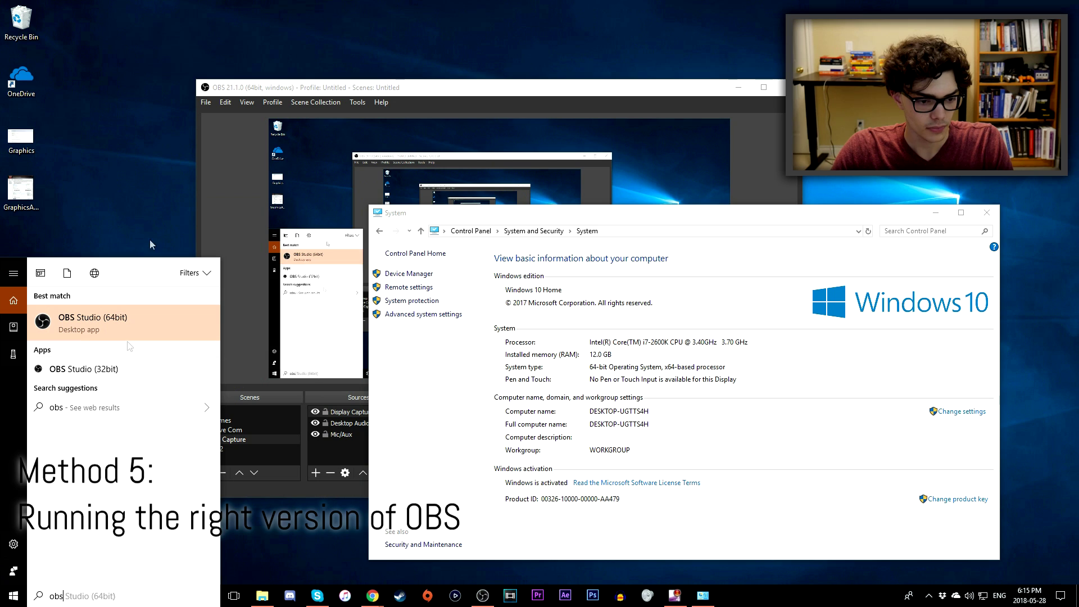
right_click(156, 325)
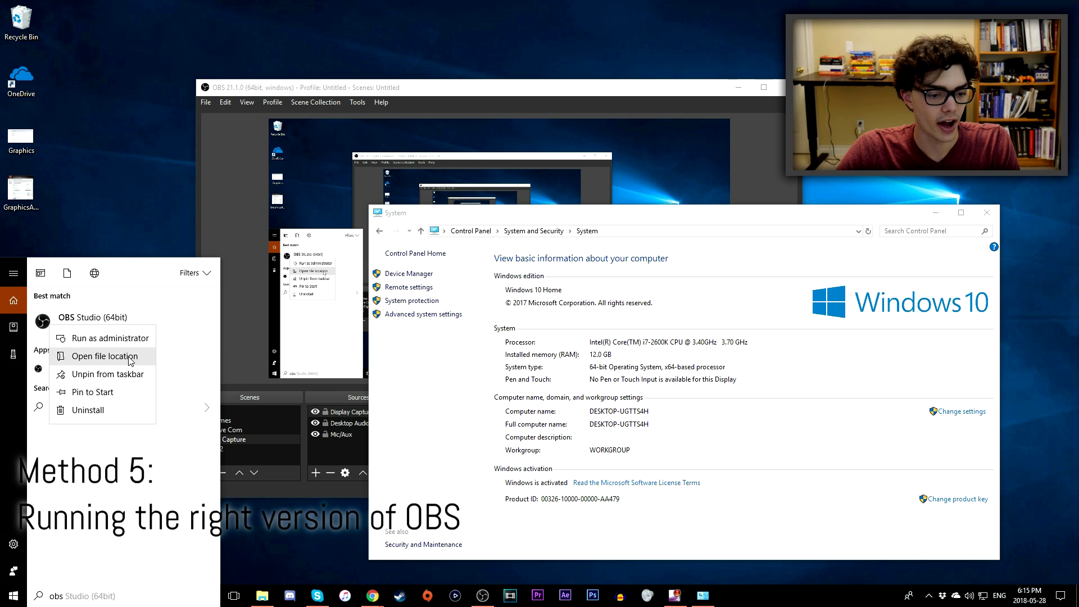
click(131, 357)
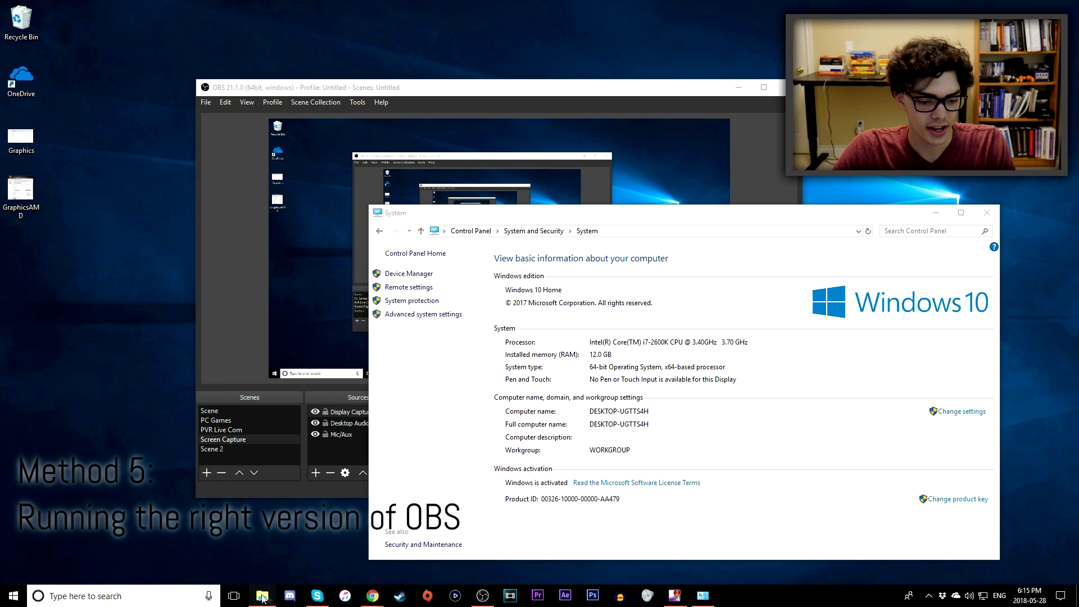
scroll(477, 269, up, 2)
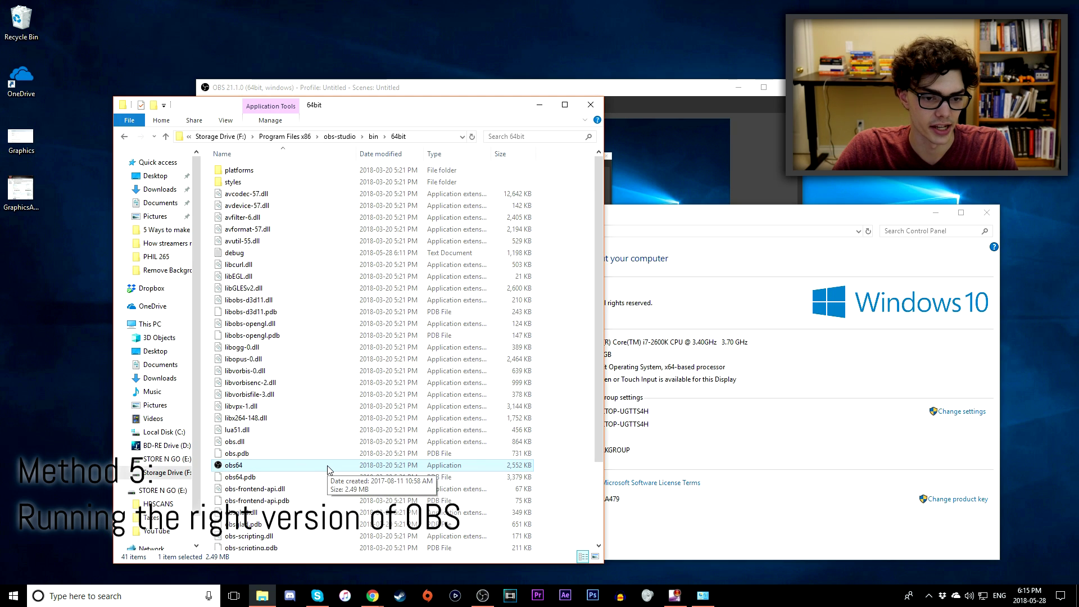
click(375, 137)
Look inside the 64bit folder, then open the 32bit folder and select obs32.
drag(318, 225, 313, 172)
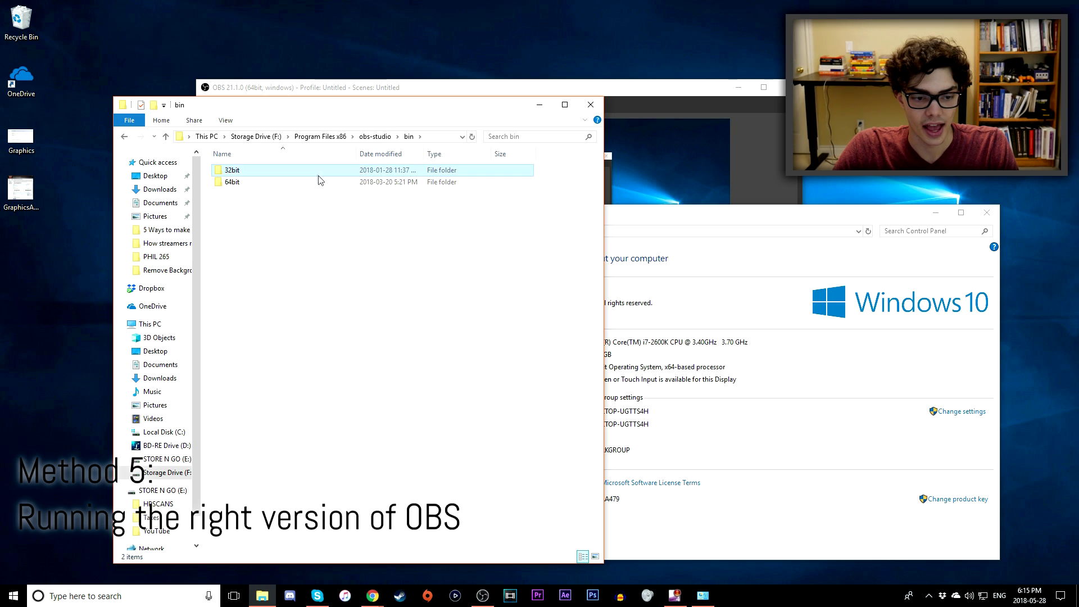
click(332, 184)
drag(389, 112, 274, 103)
drag(646, 219, 717, 185)
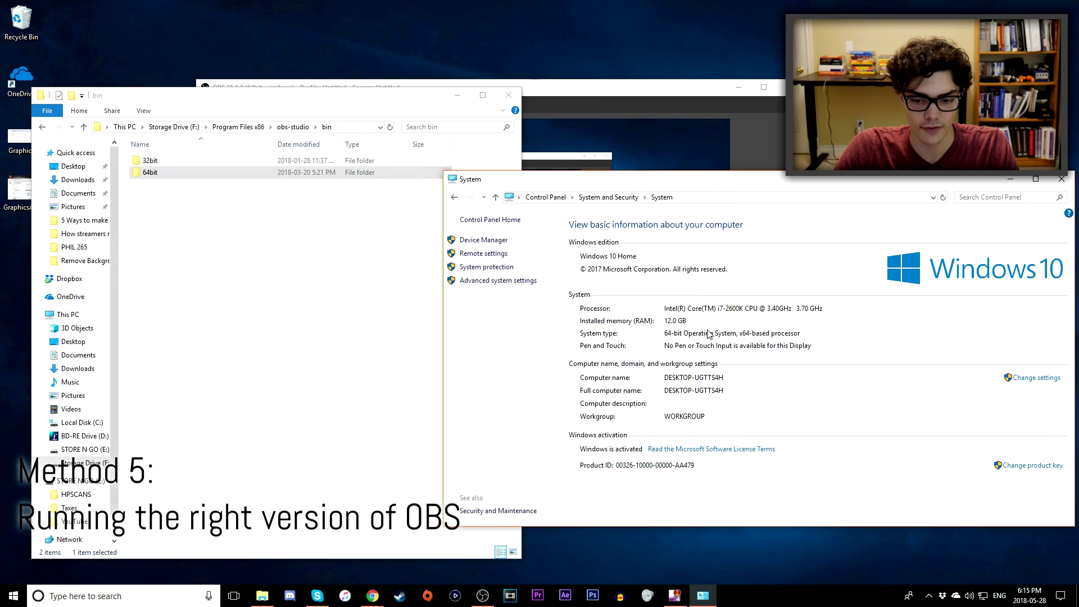
click(209, 173)
double_click(209, 174)
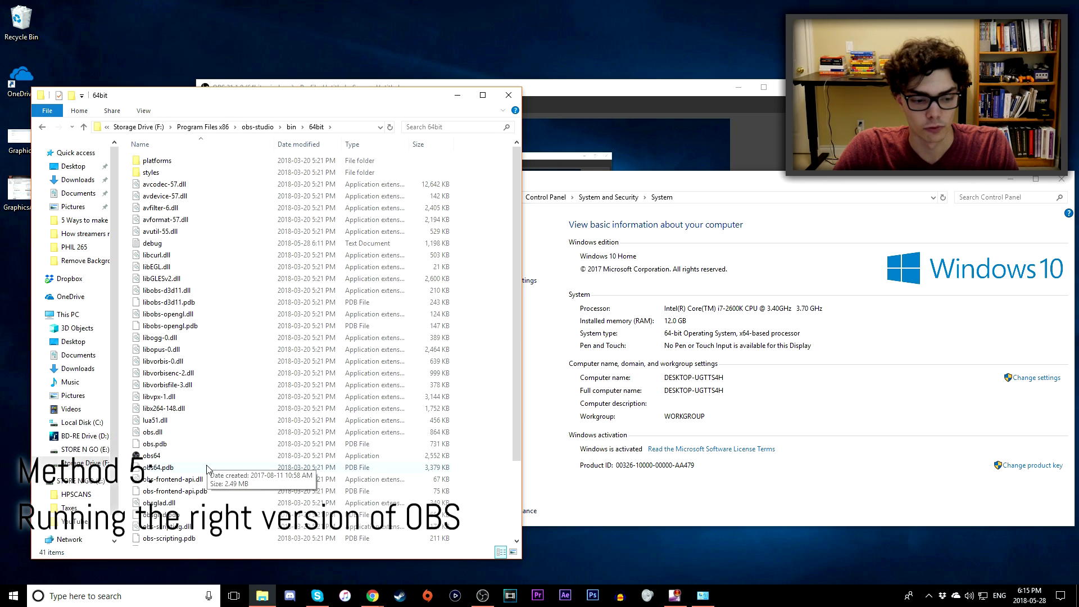
click(292, 127)
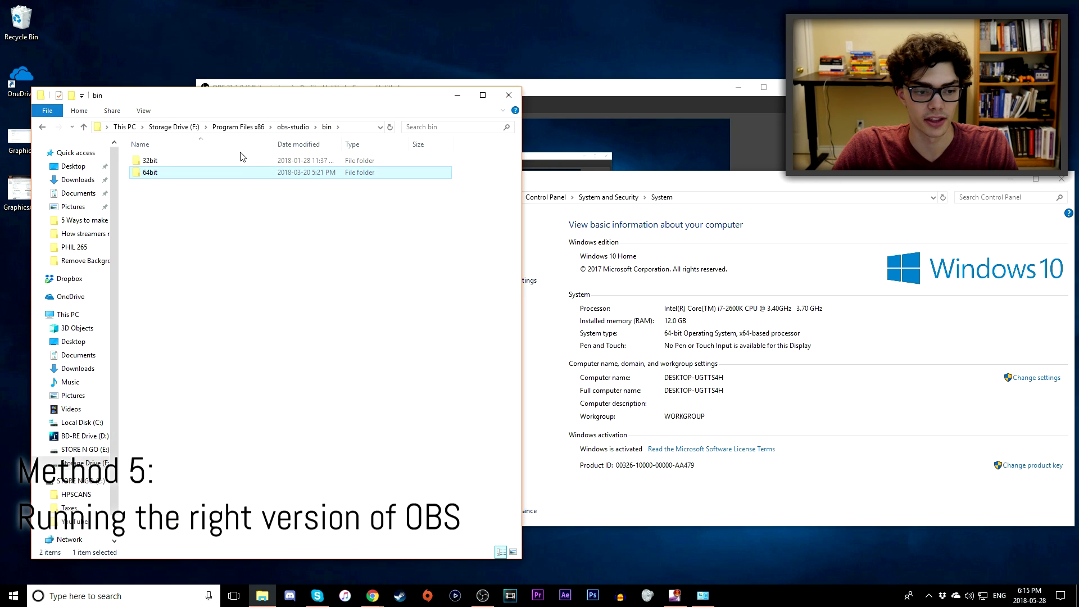
double_click(180, 162)
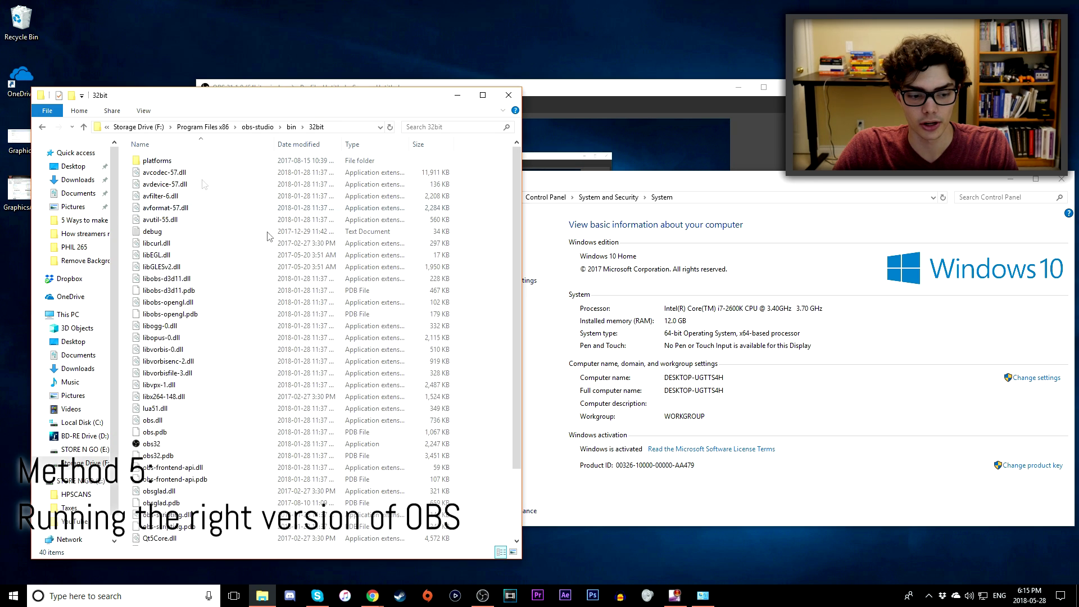
click(226, 447)
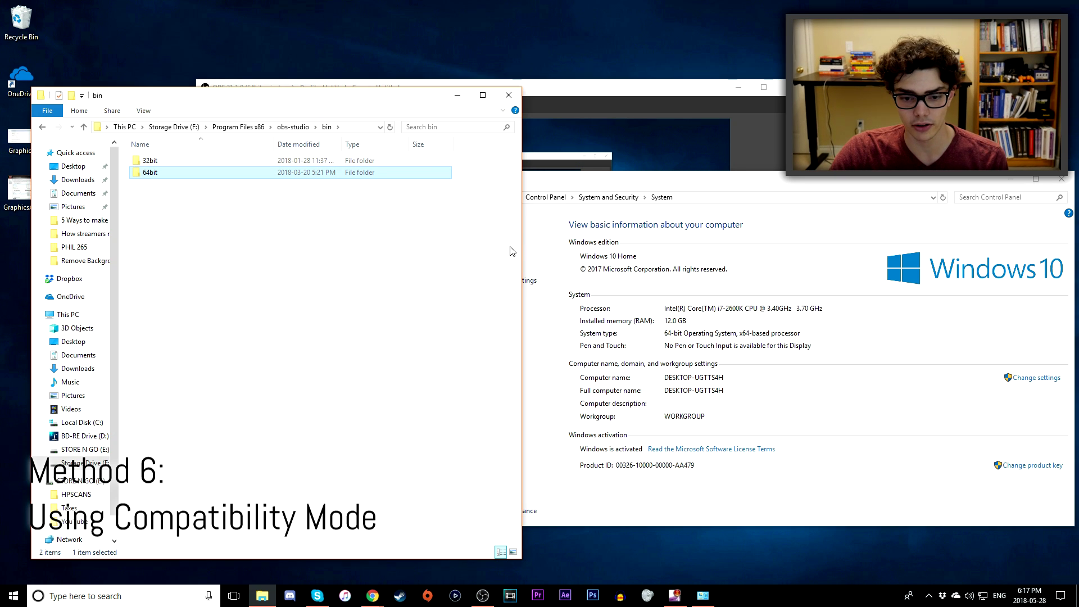
Set obs64 in the 64bit folder to run in Windows 7 compatibility mode and apply it.
double_click(240, 174)
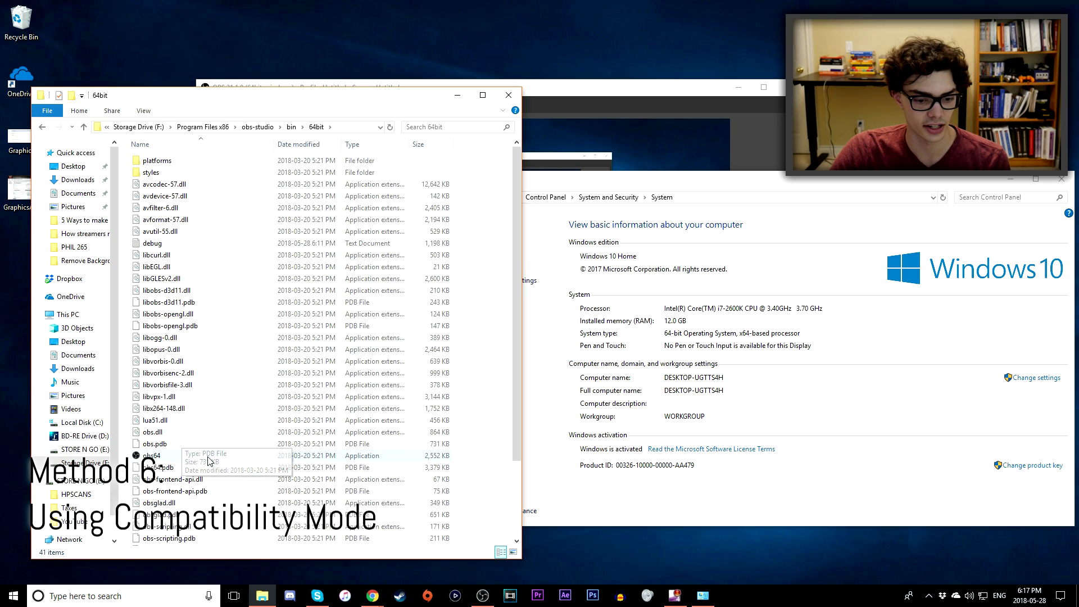
scroll(208, 461, down, 1)
right_click(191, 423)
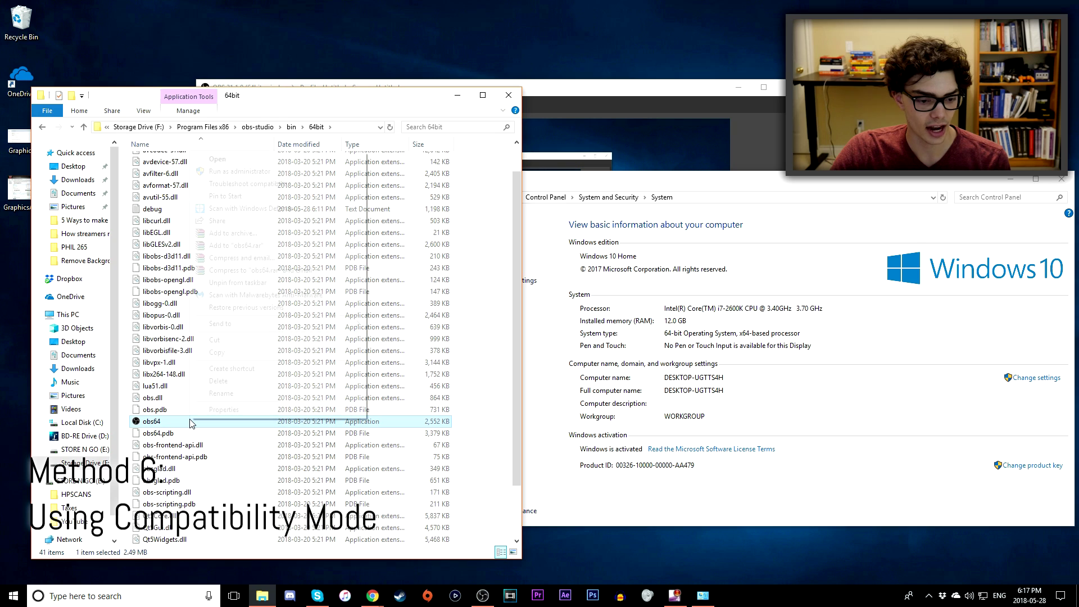
click(275, 412)
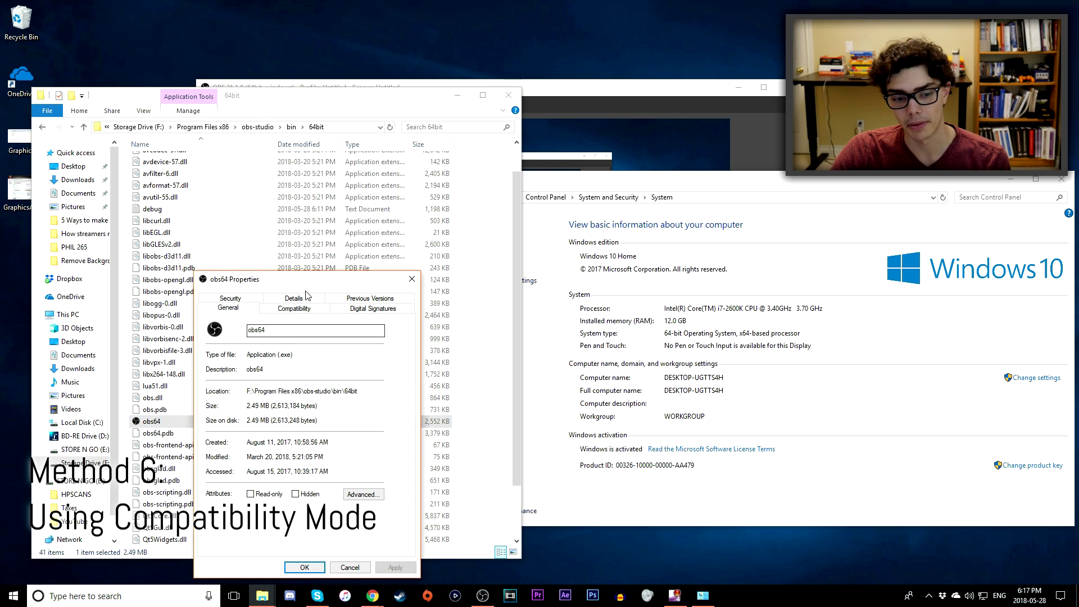
click(294, 308)
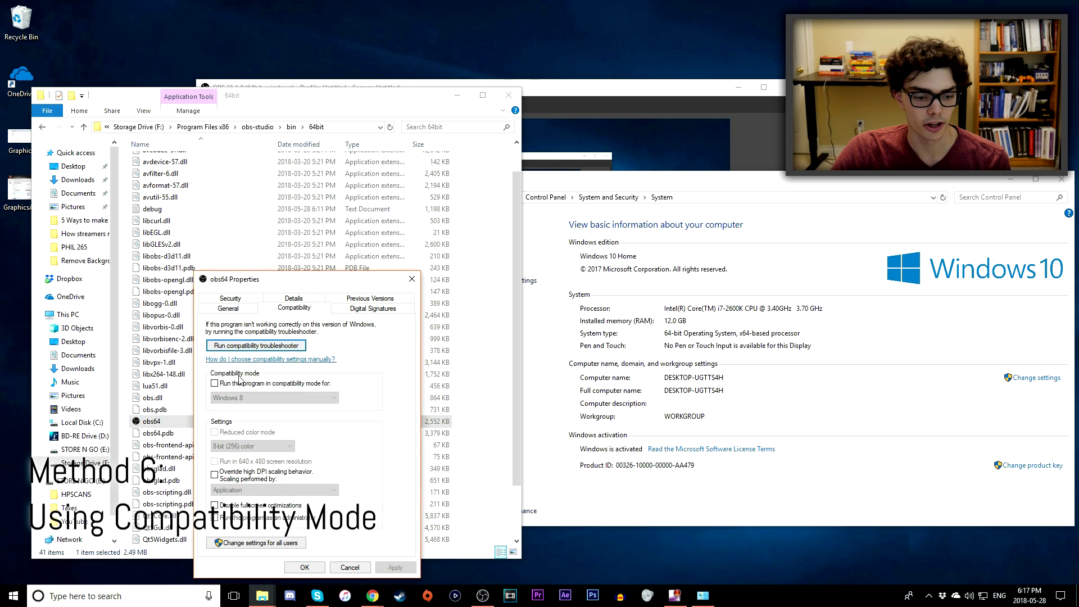
click(214, 384)
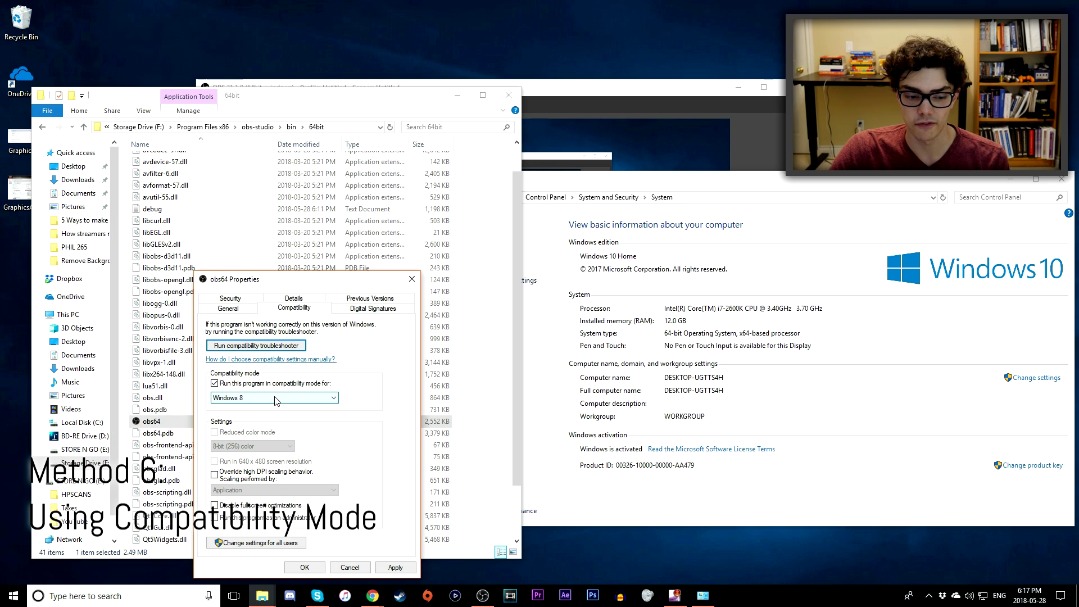
click(263, 397)
click(269, 431)
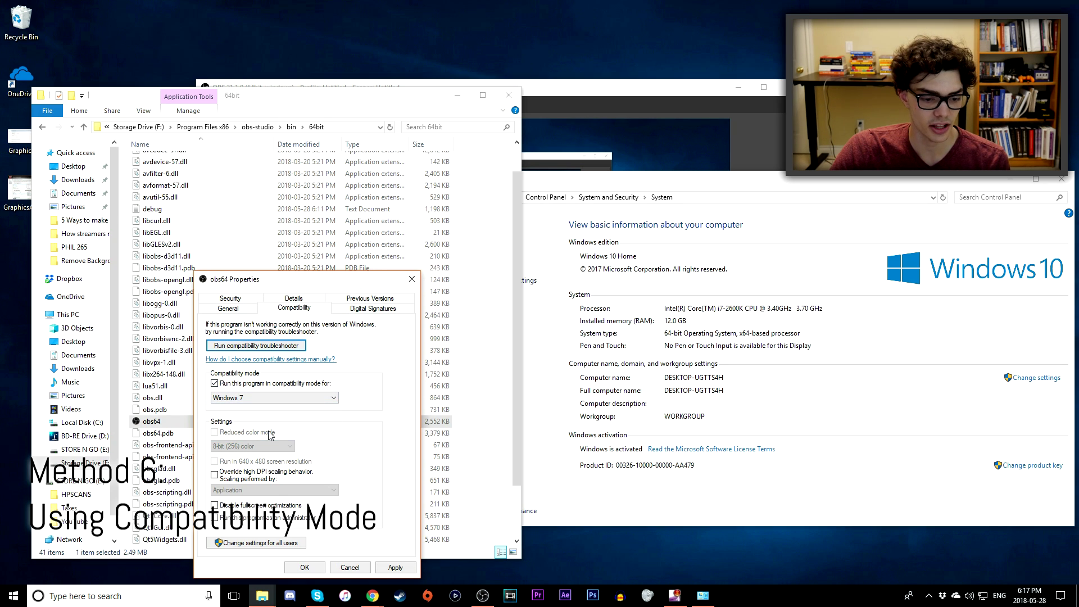
click(396, 567)
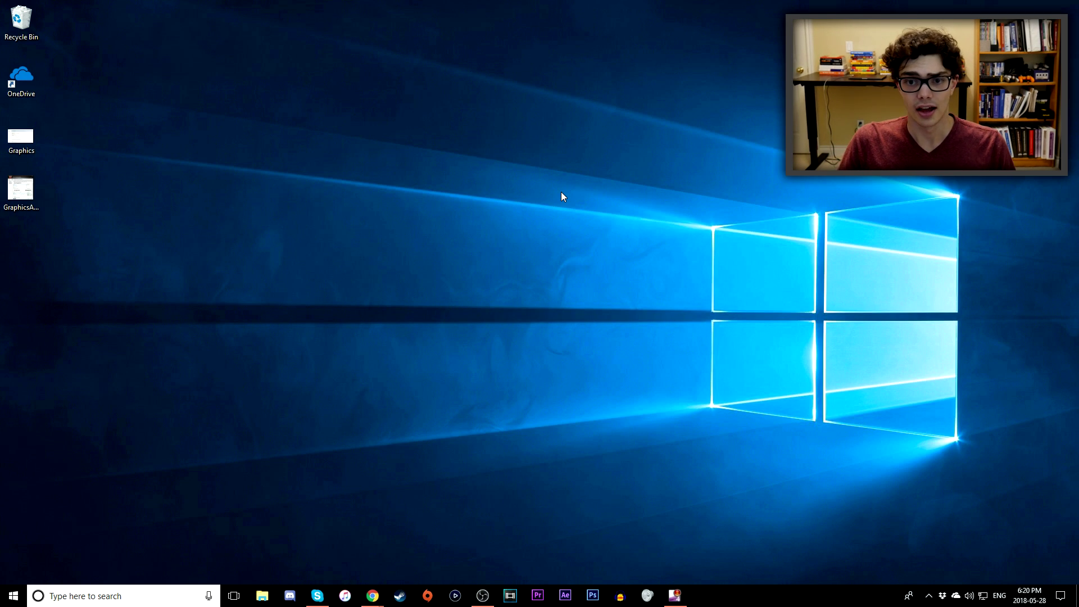
Show the Program Settings tab under Manage 3D settings in NVIDIA Control Panel, then minimize it.
right_click(538, 185)
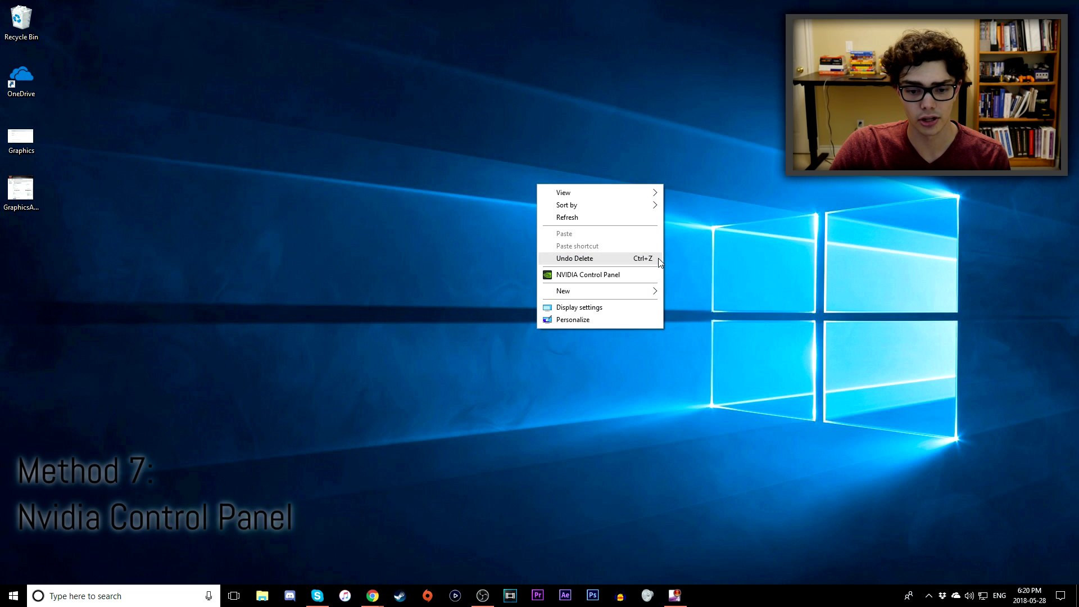
click(635, 274)
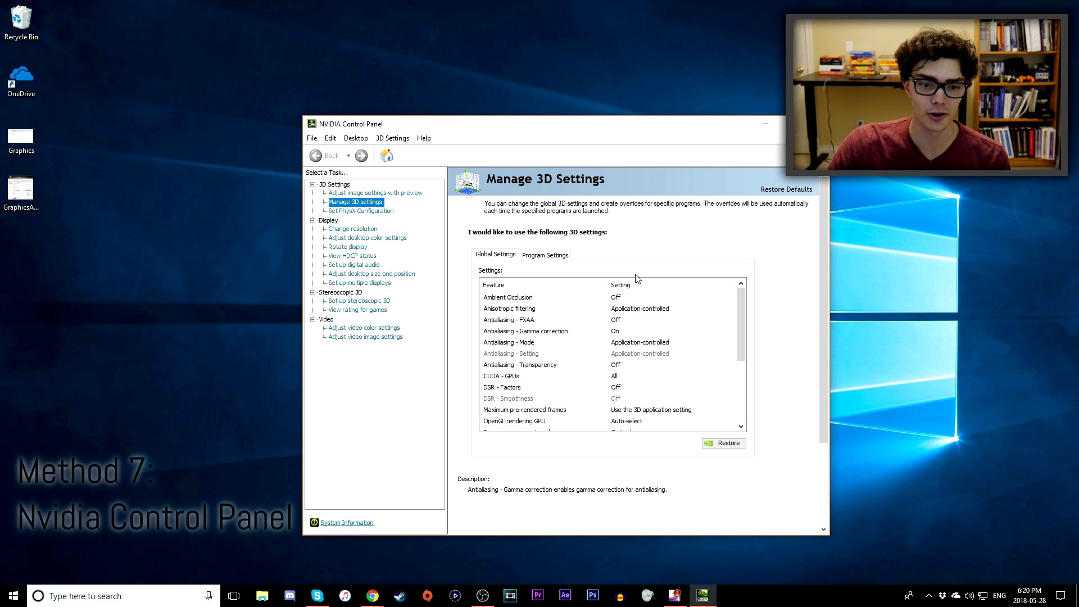
drag(472, 125, 450, 114)
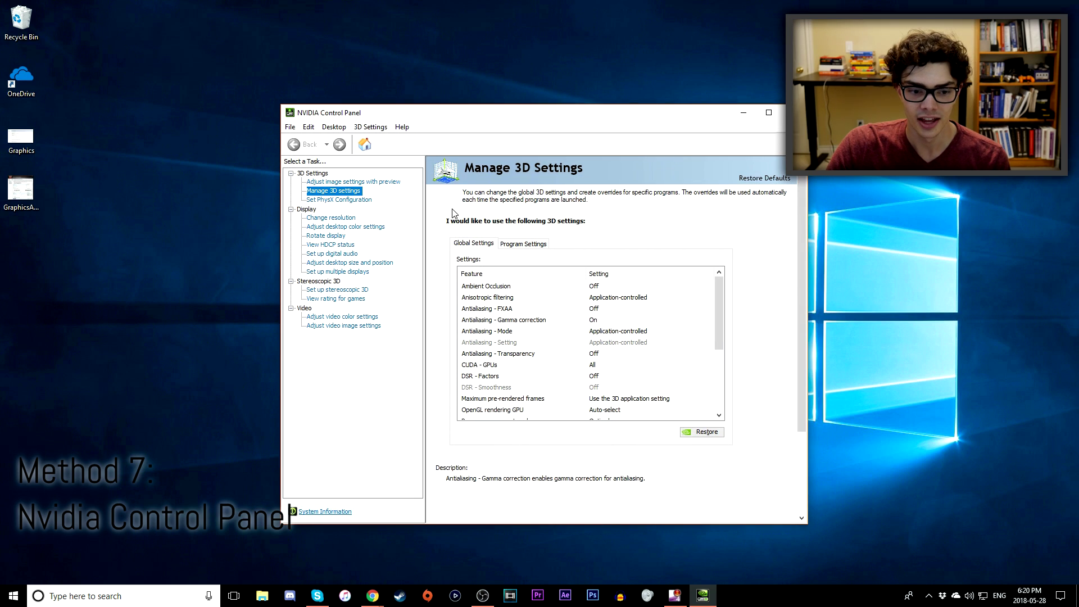
click(349, 193)
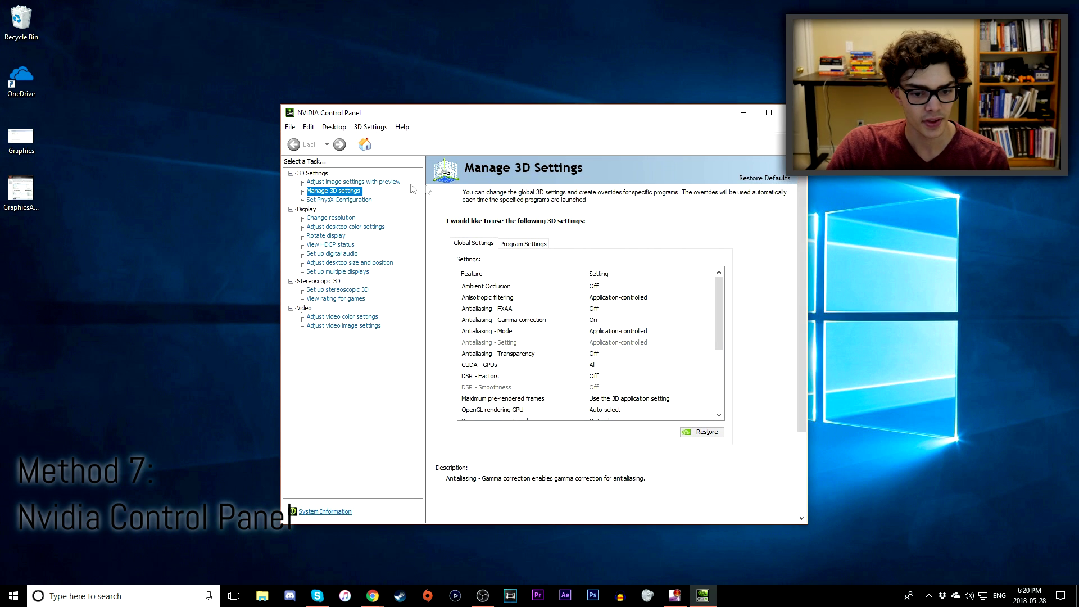
click(543, 248)
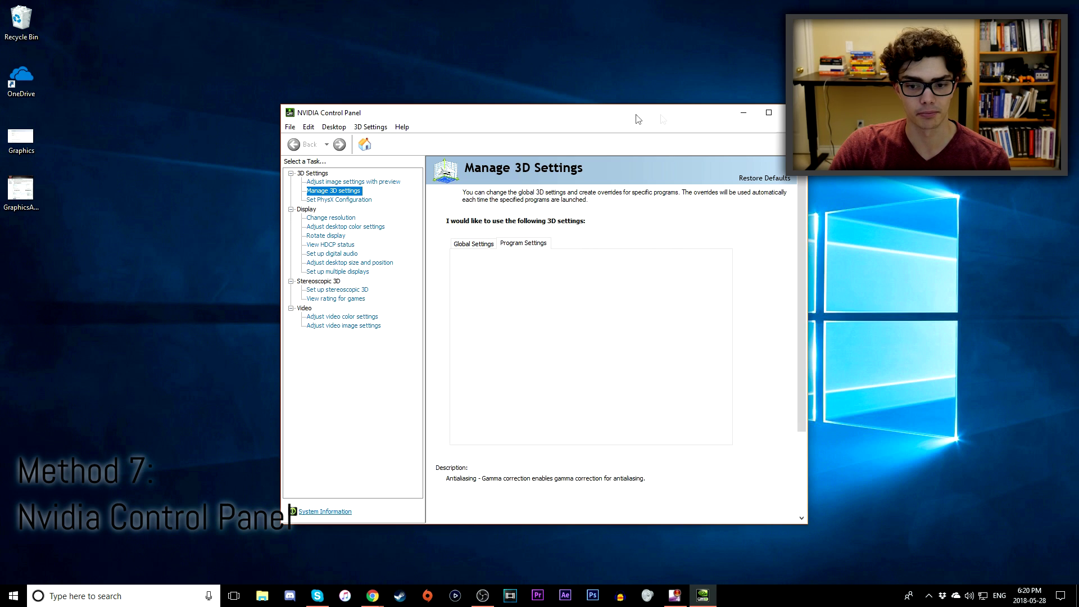
click(743, 113)
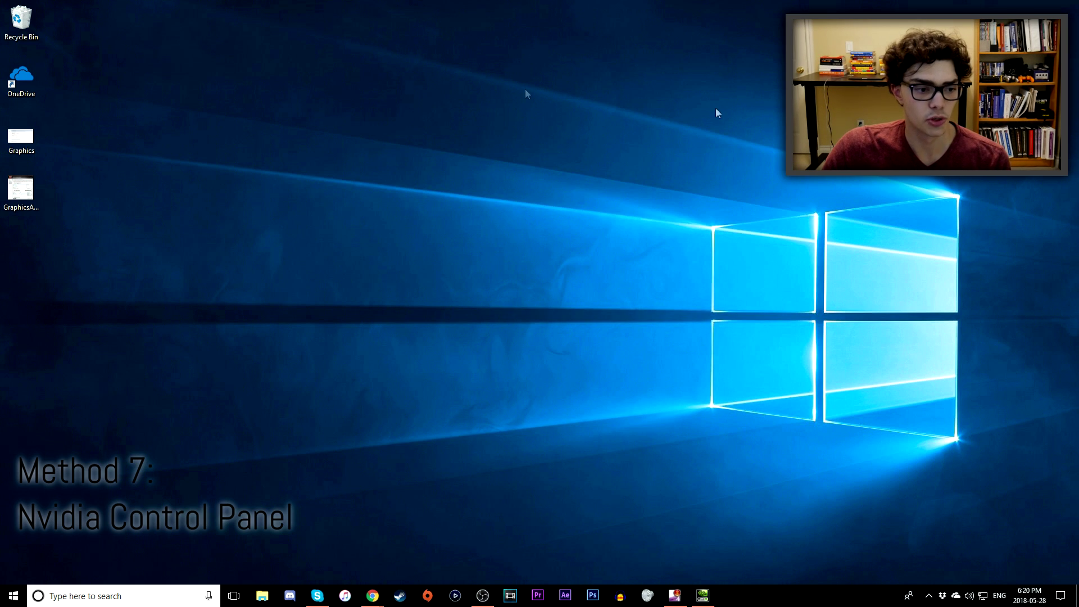
double_click(30, 139)
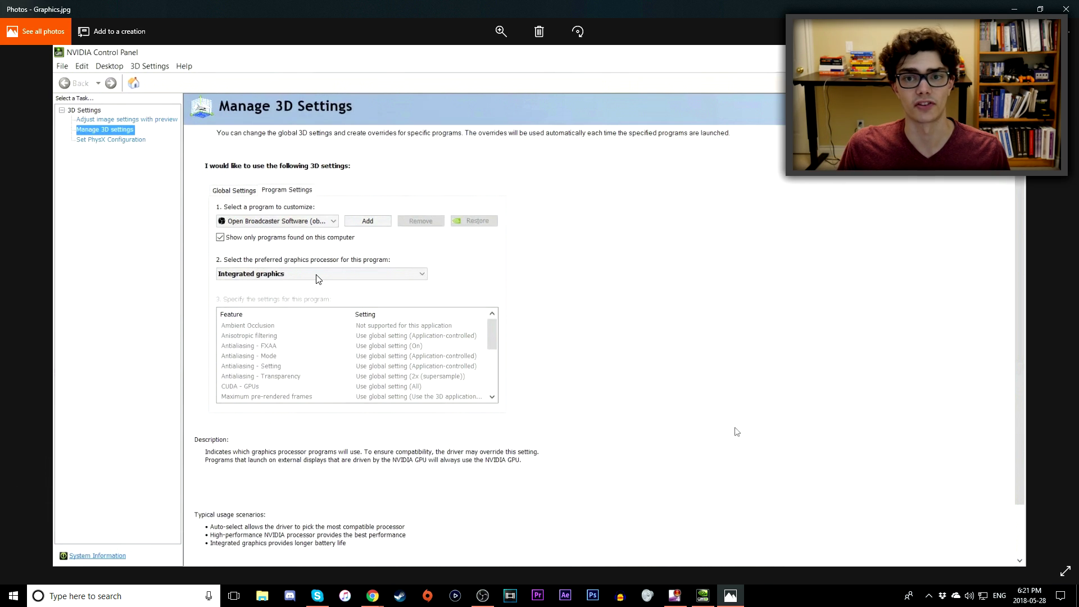
key(alt+F4)
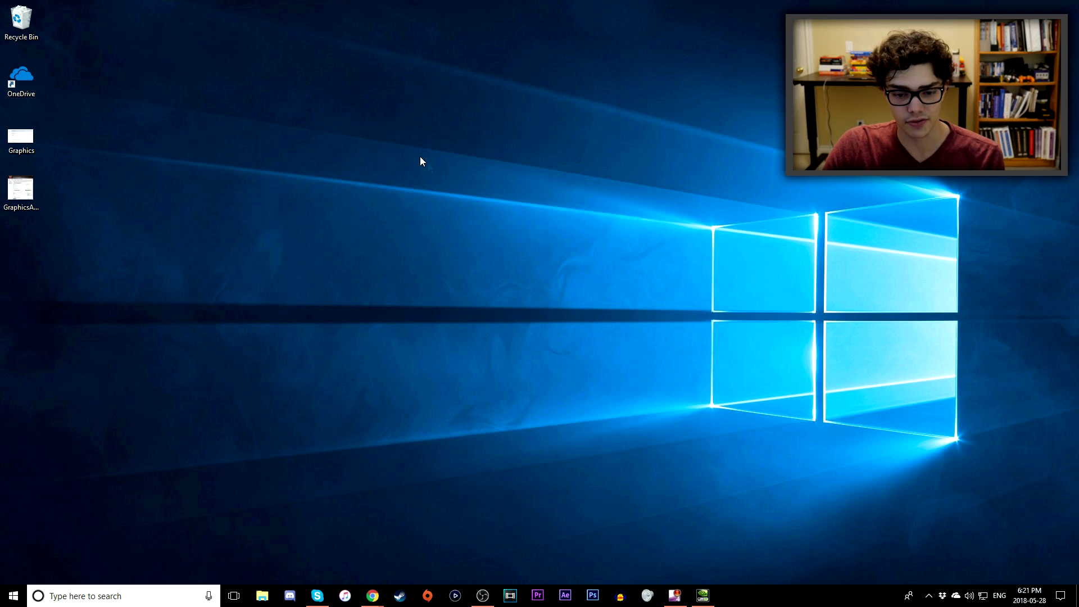
right_click(486, 212)
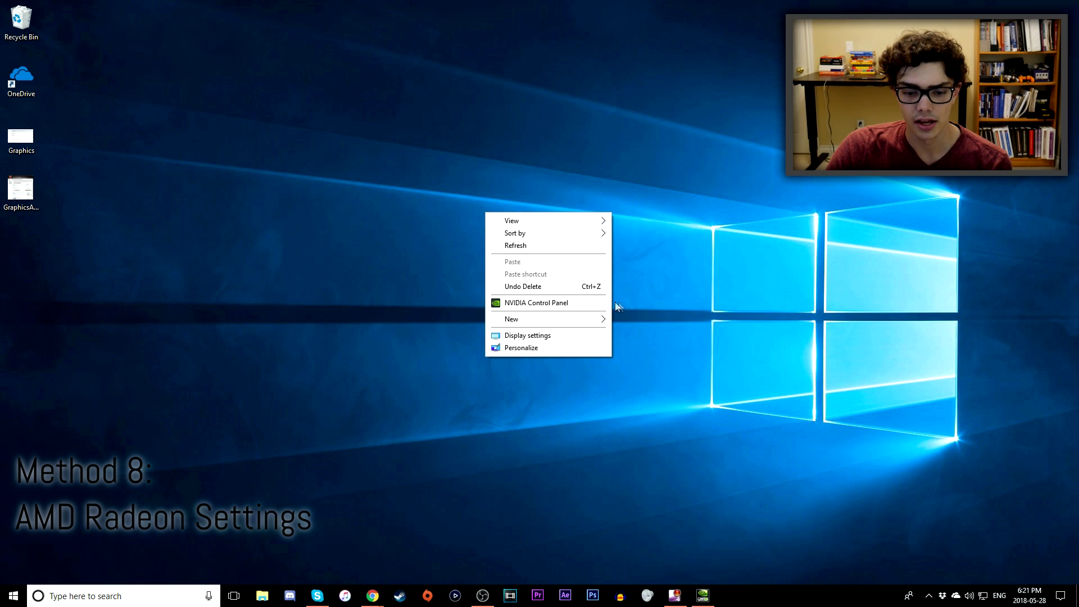
click(166, 230)
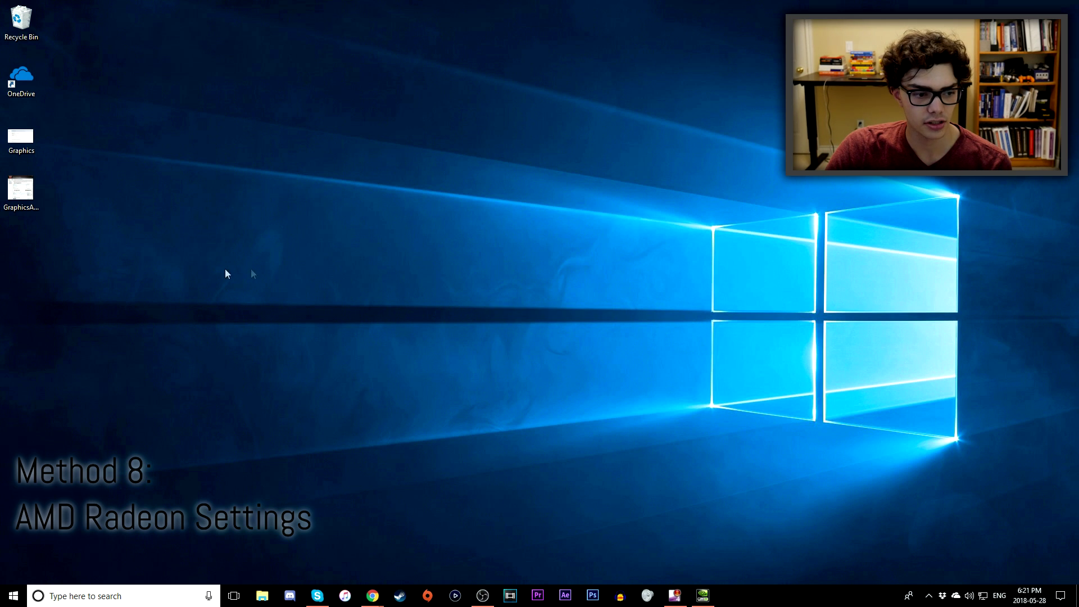
double_click(38, 192)
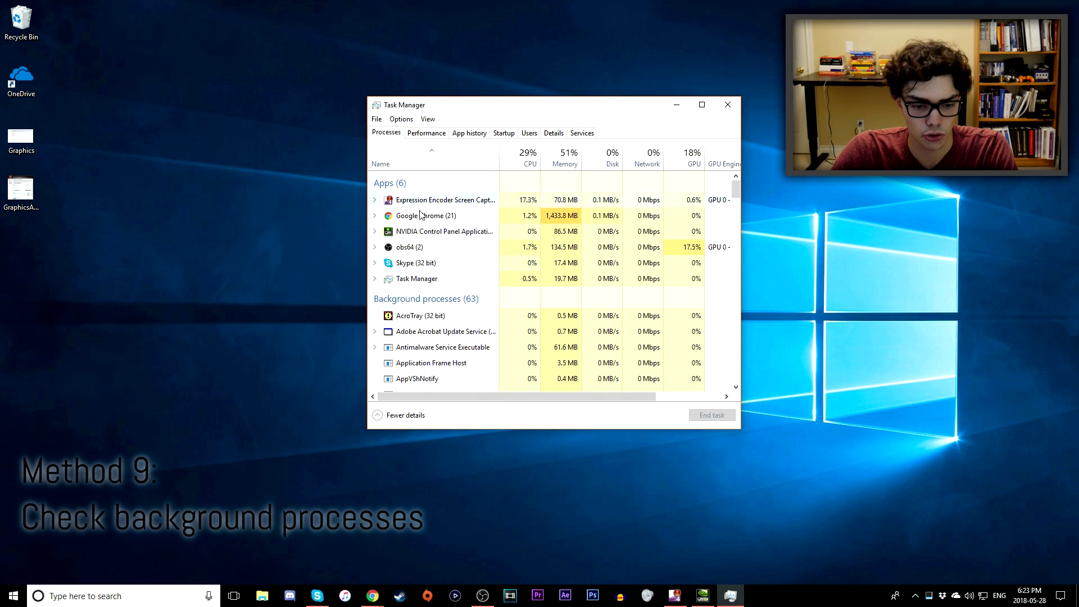
scroll(520, 279, down, 4)
scroll(519, 279, up, 4)
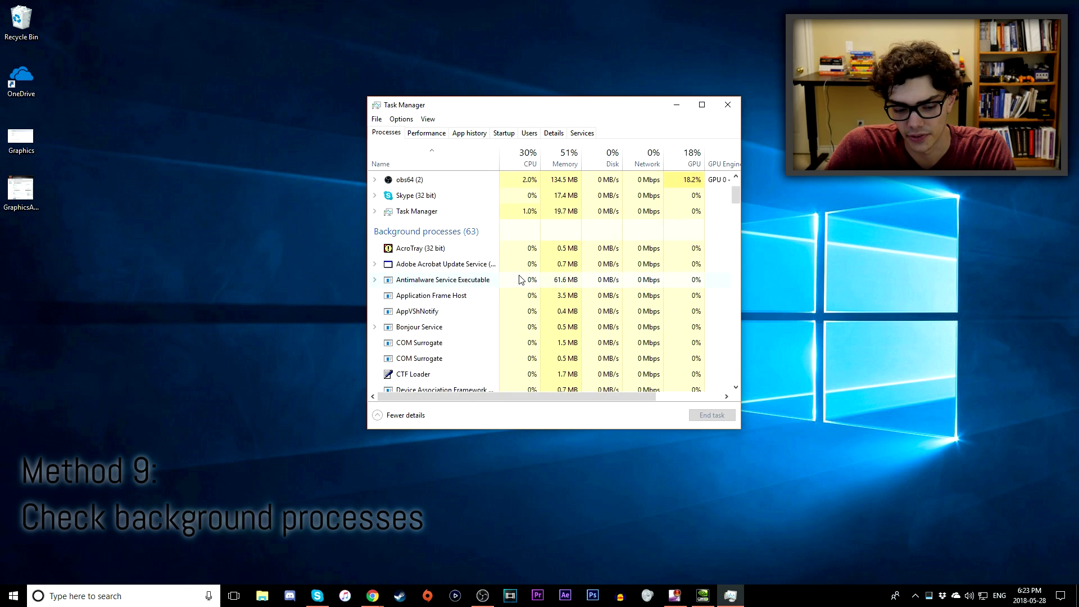
scroll(514, 289, down, 4)
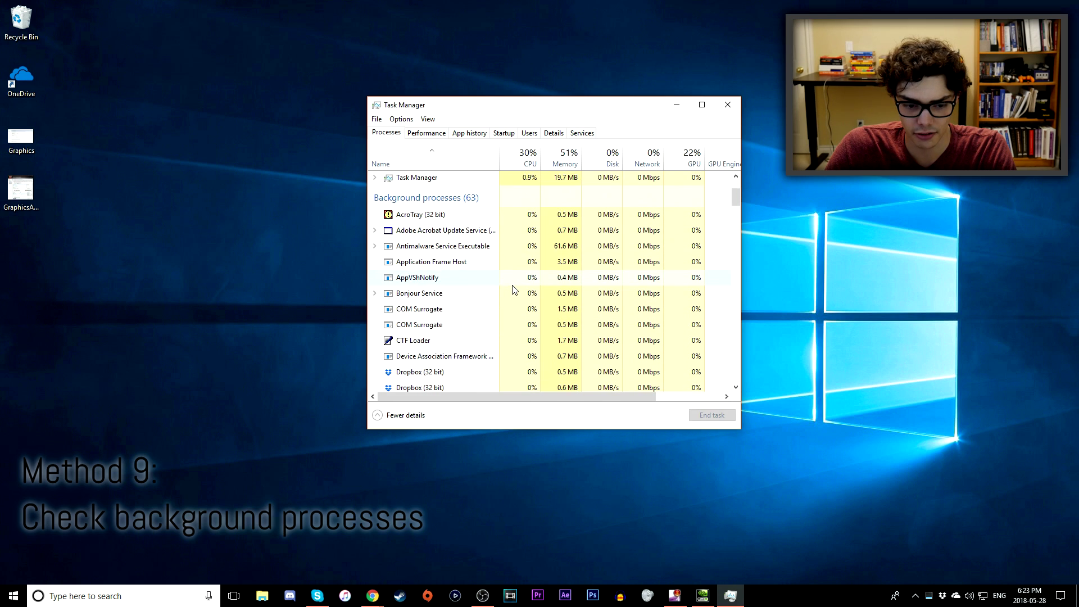
scroll(514, 289, down, 2)
scroll(513, 289, up, 6)
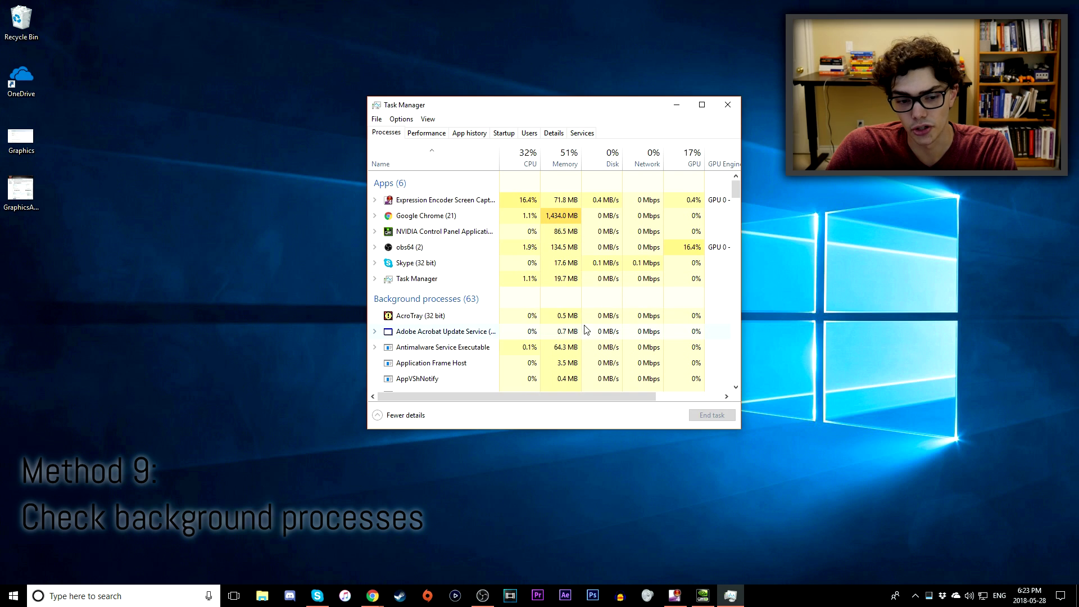
click(447, 248)
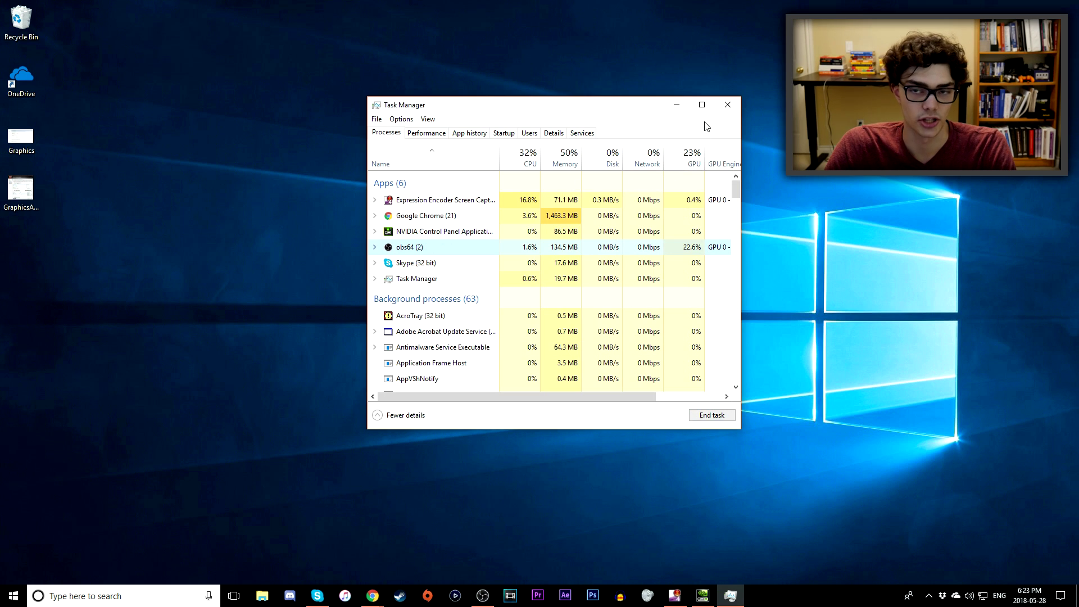
click(727, 104)
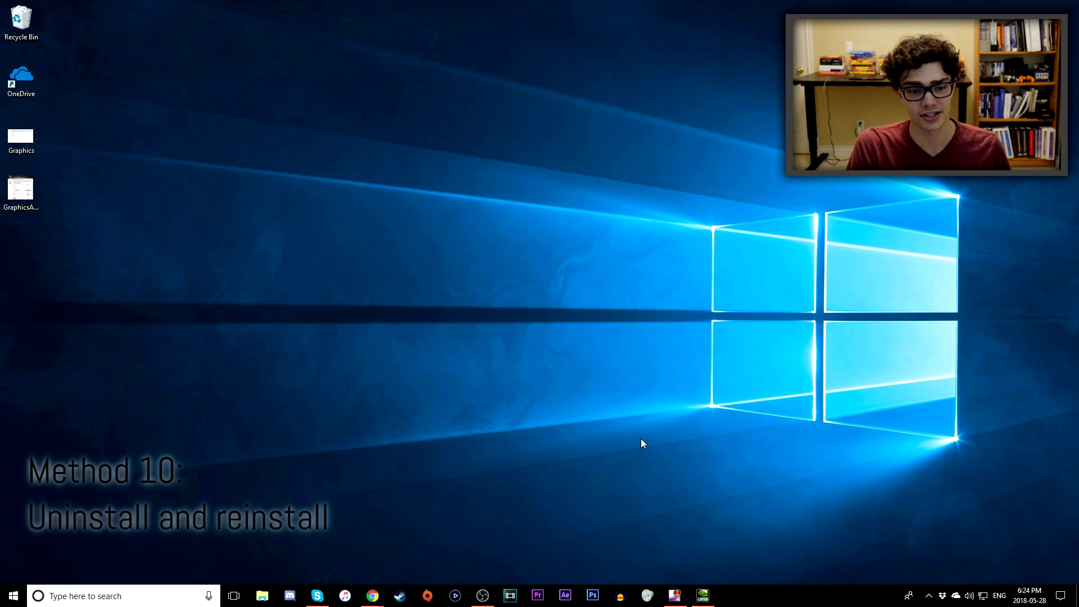
Open Add or remove programs via an 'uninstall' search, filter by 'obs', and select OBS Studio 20.0.1.
click(124, 596)
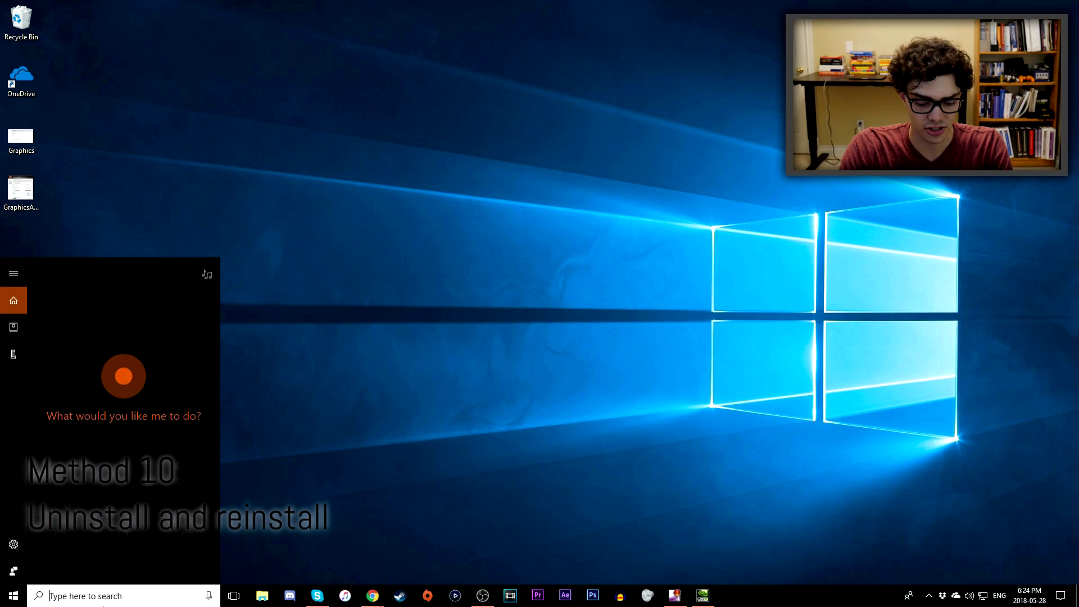
text(uninstall)
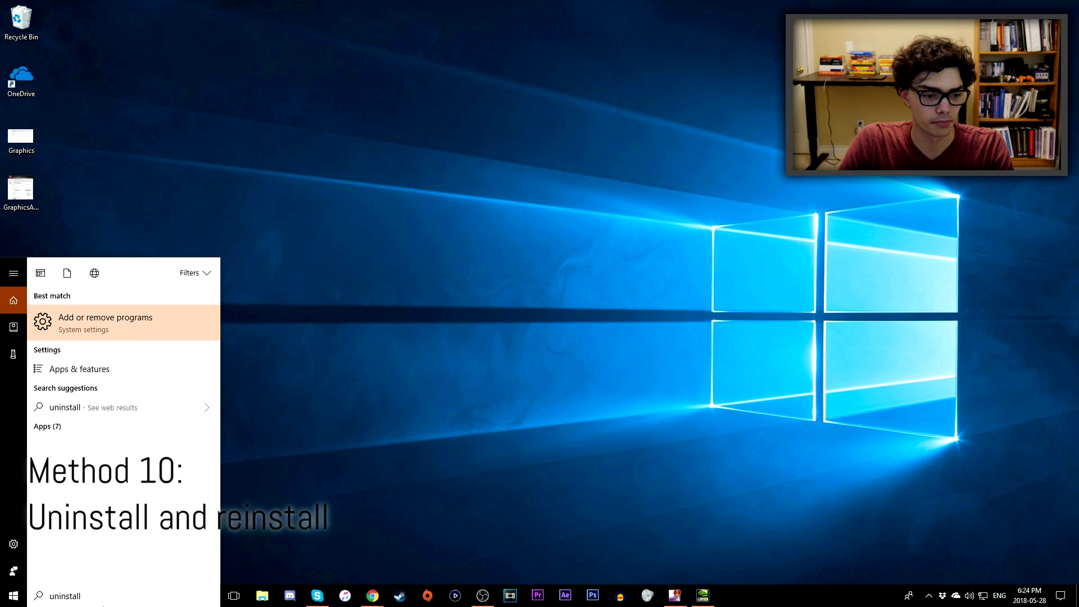
key(Return)
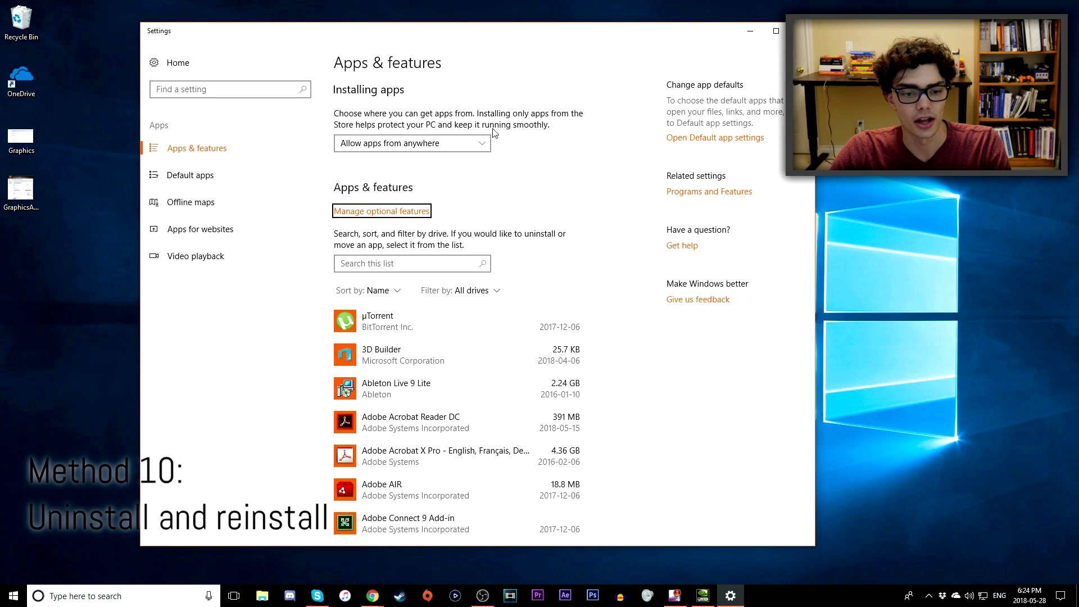
click(385, 263)
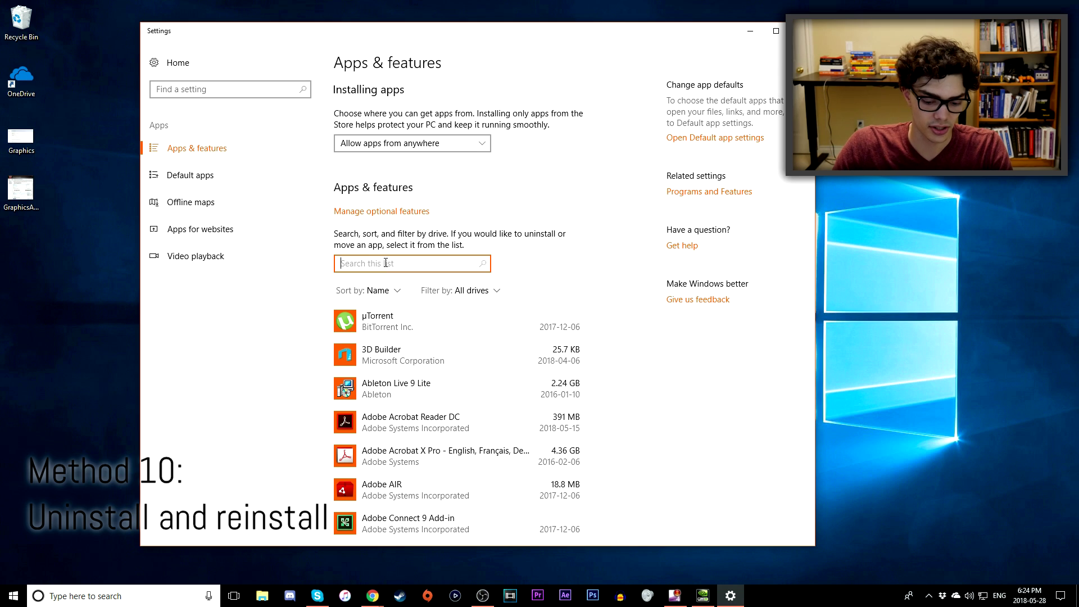
text(obs)
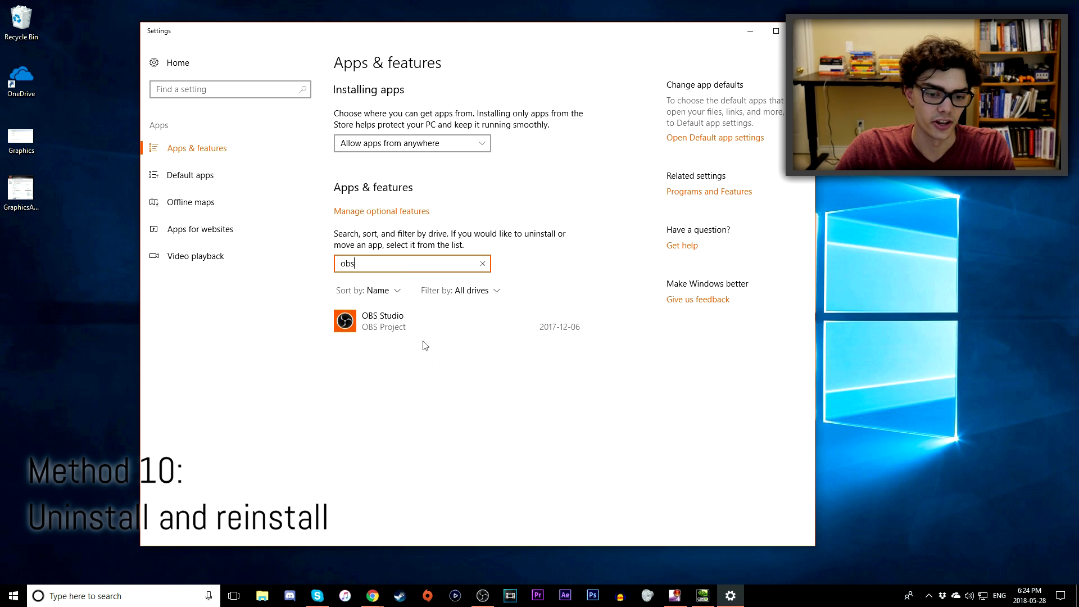
click(465, 336)
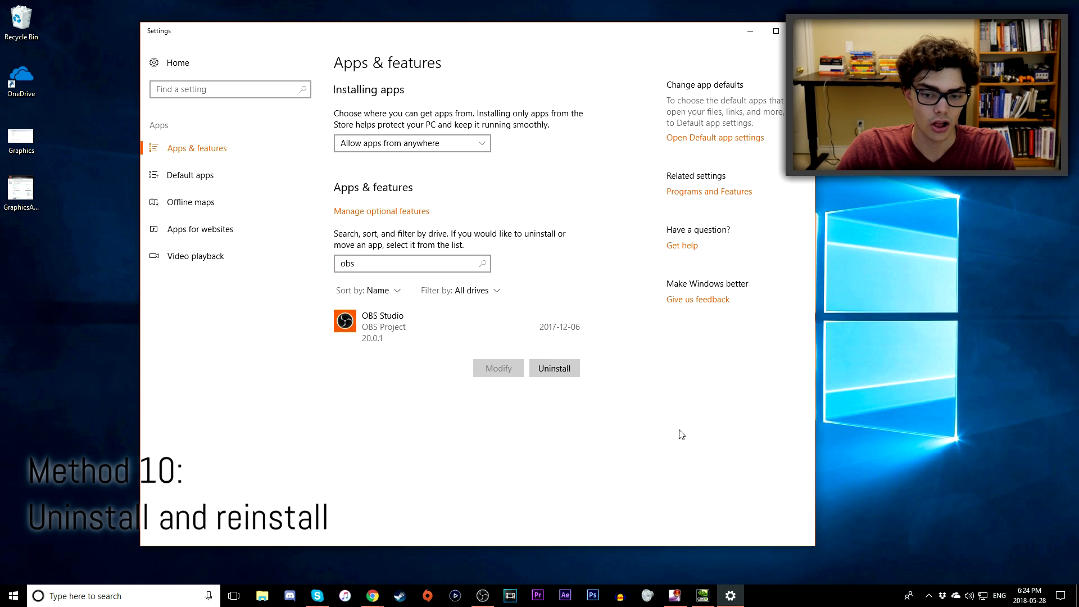